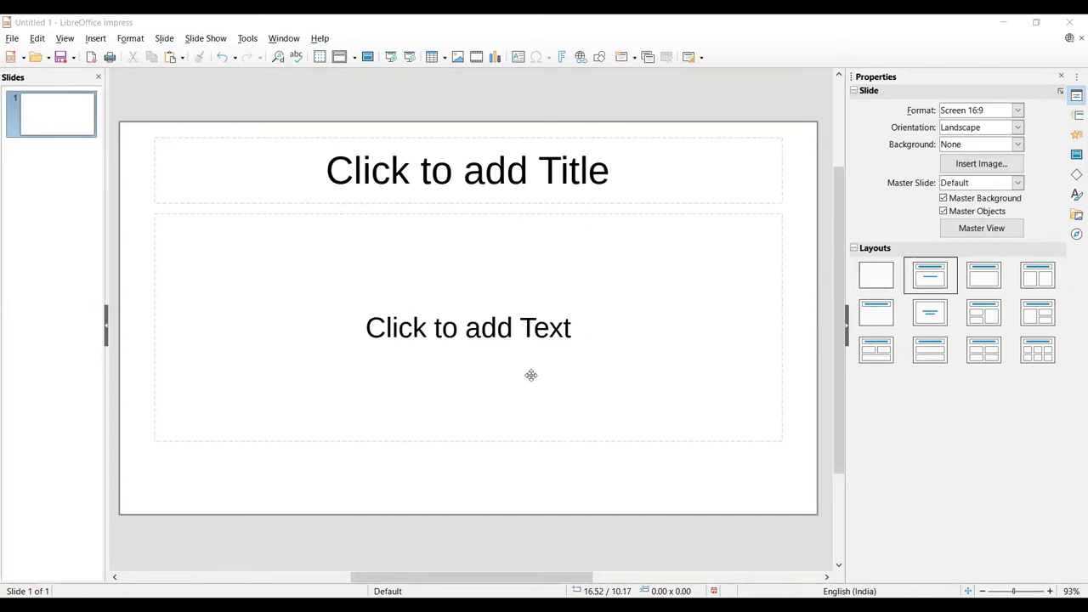
Type an opening sentence about LibreOffice being open source, then paste the Impress Remote paragraph
{"action": "left_click", "coordinate": [425, 331]}
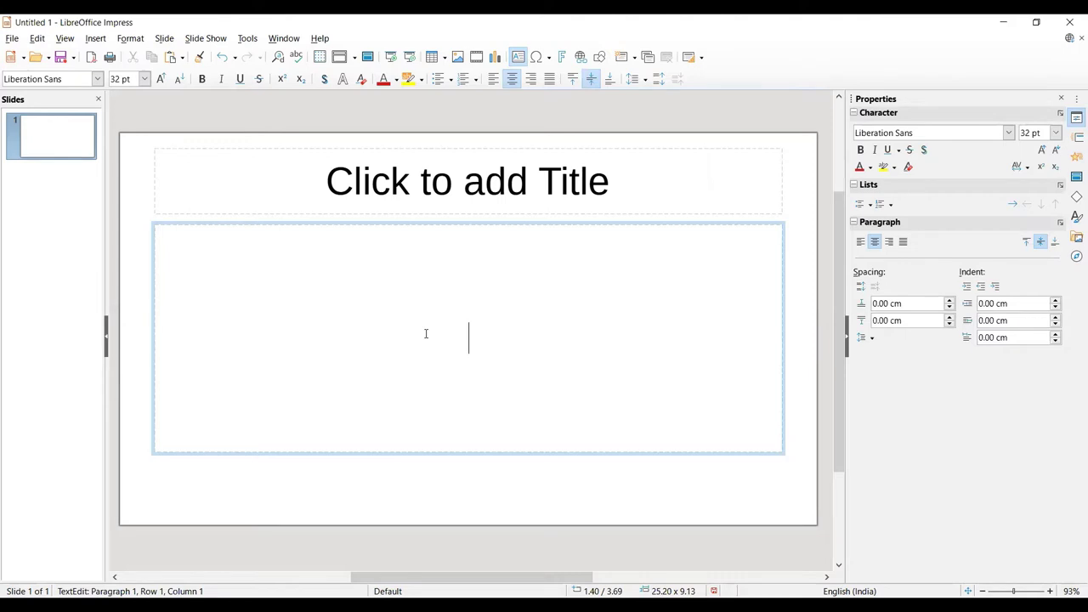
{"action": "type", "text": "LibreOffice is a open source software applicatin."}
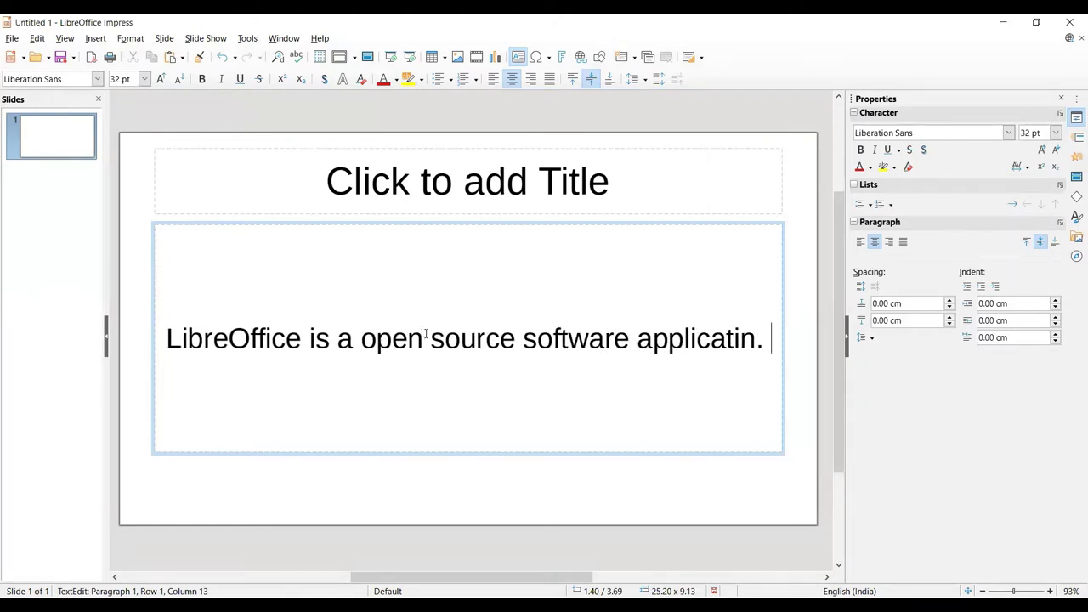
{"action": "key", "text": "BackSpace"}
{"action": "key", "text": "BackSpace"}
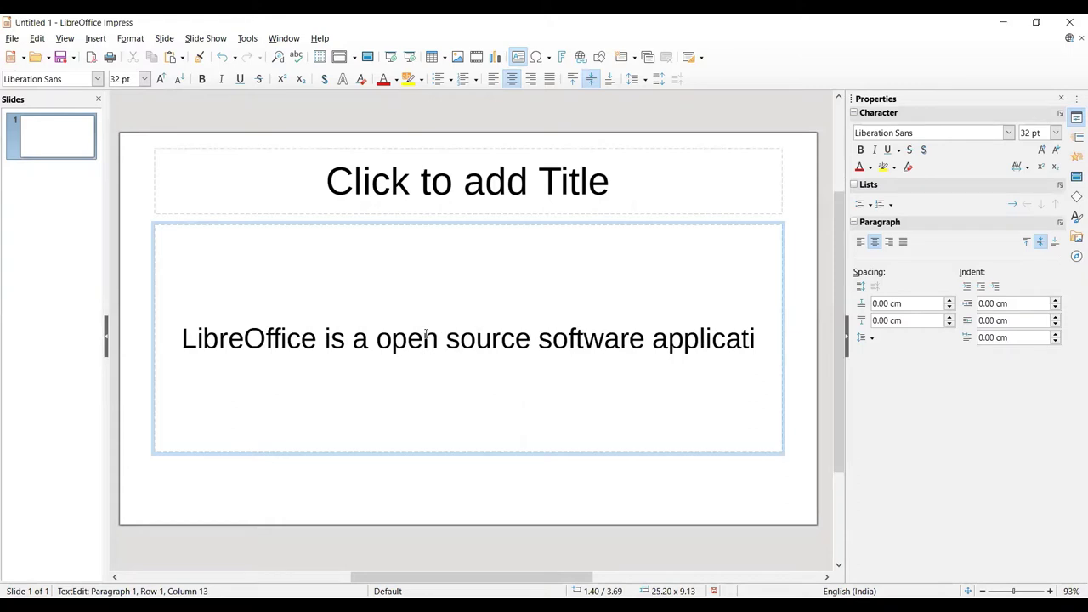
{"action": "type", "text": "on"}
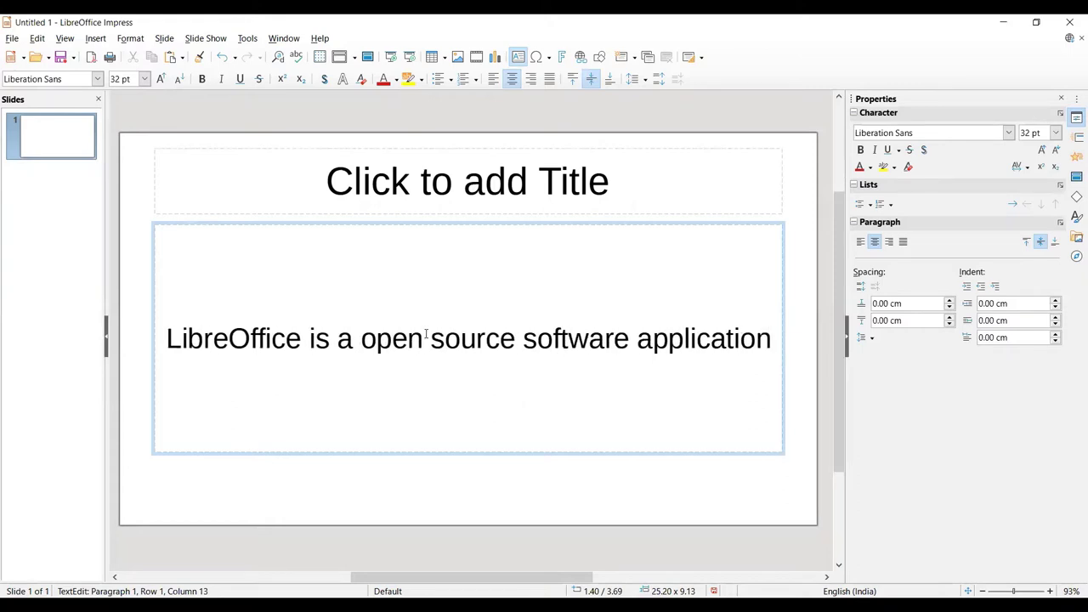
{"action": "type", "text": "."}
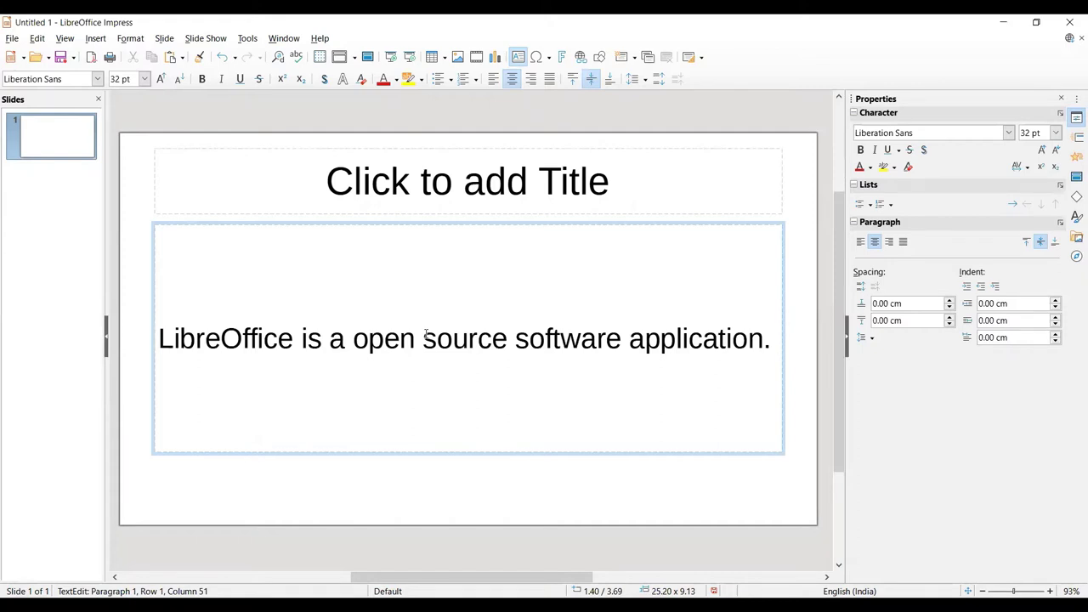
{"action": "type", "text": "The LibreOffice Impress Remote application is an application that allows you to interact with your Impress presentation from your smartphone or smartwatch. The application is available for Android (version 2.3 and later), iOS and Pebble smartwatches. This application requires a recent LibreOffice version (version 4.1 and higher)."}
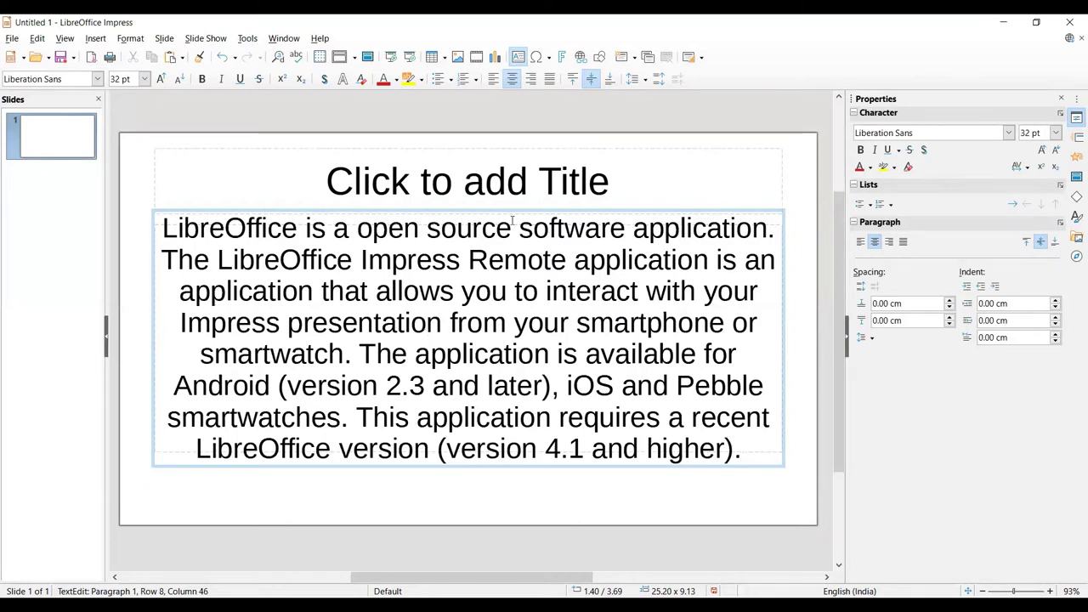
Title slide 1 'LibreOffice Impress'
{"action": "left_click", "coordinate": [401, 179]}
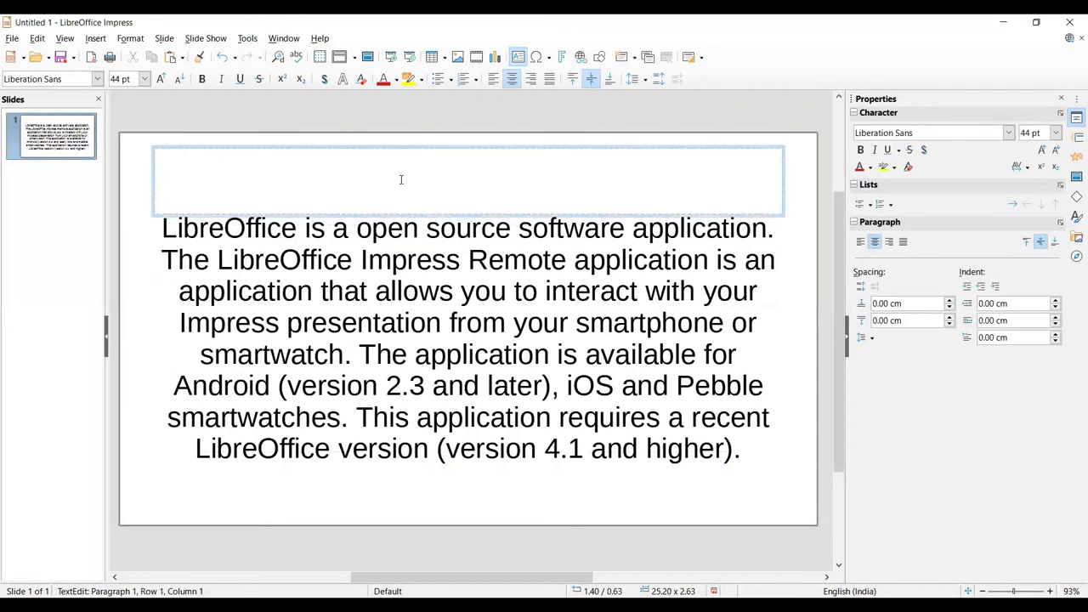
{"action": "type", "text": "Libre"}
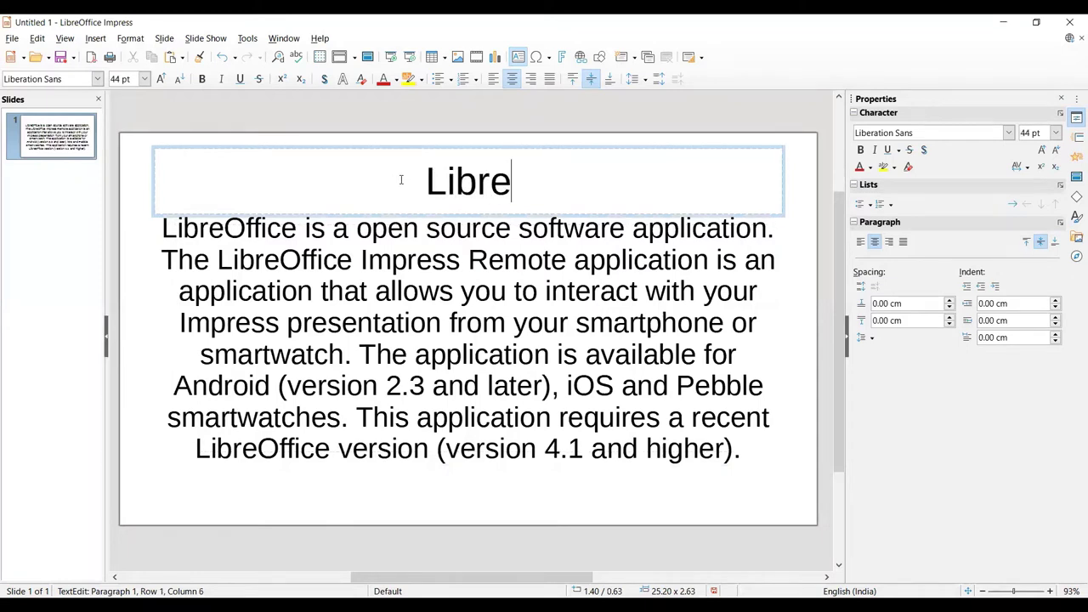
{"action": "type", "text": "Office Impress"}
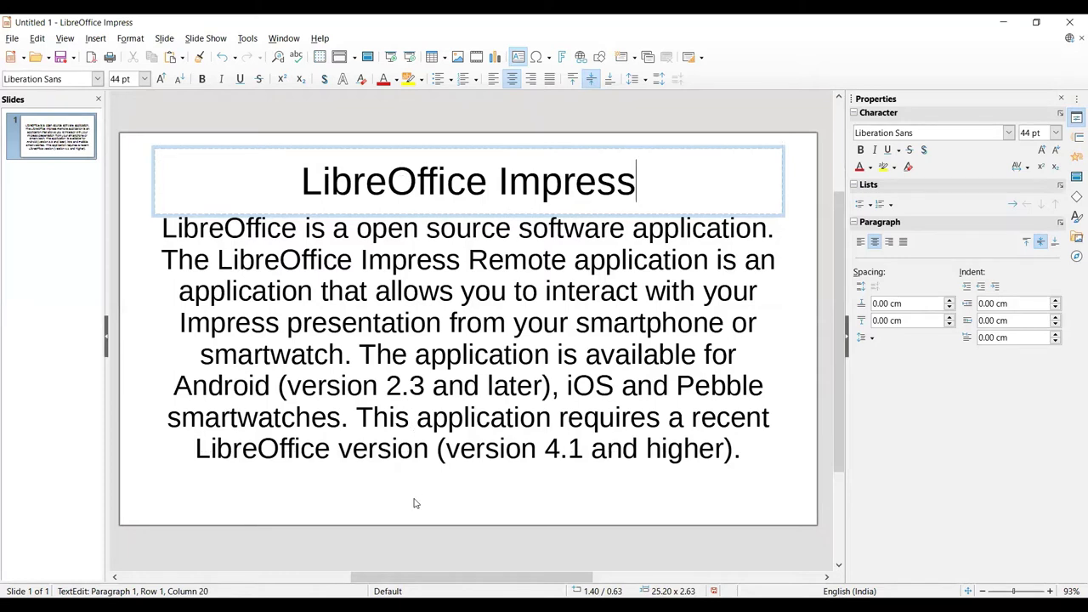
{"action": "left_click", "coordinate": [440, 485]}
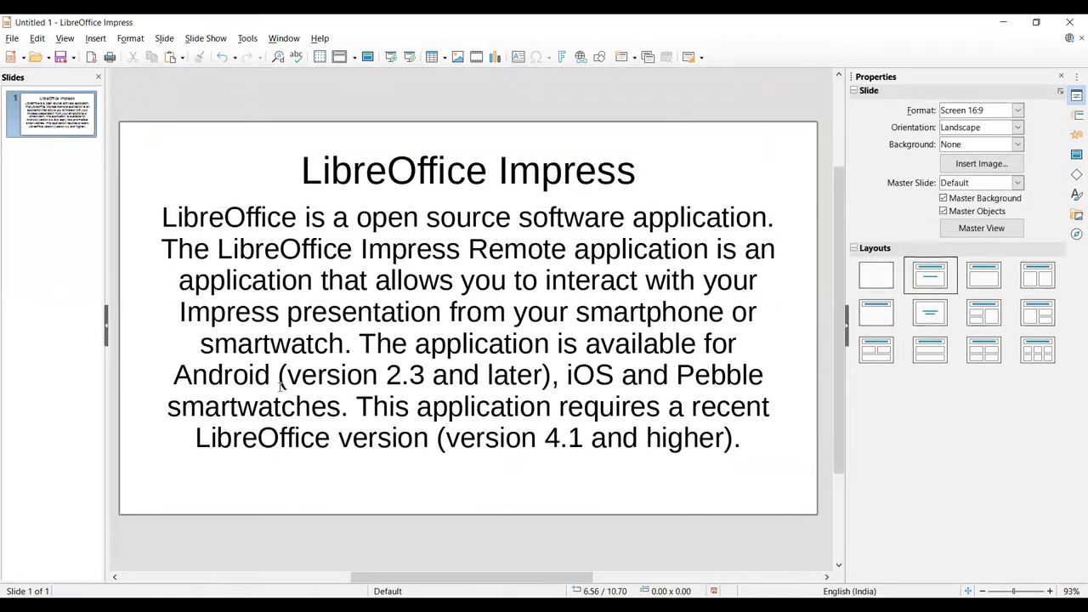
Delete '(version 2.3 and later)' following Android in the paragraph
{"action": "left_click_drag", "start_coordinate": [283, 380], "coordinate": [555, 375]}
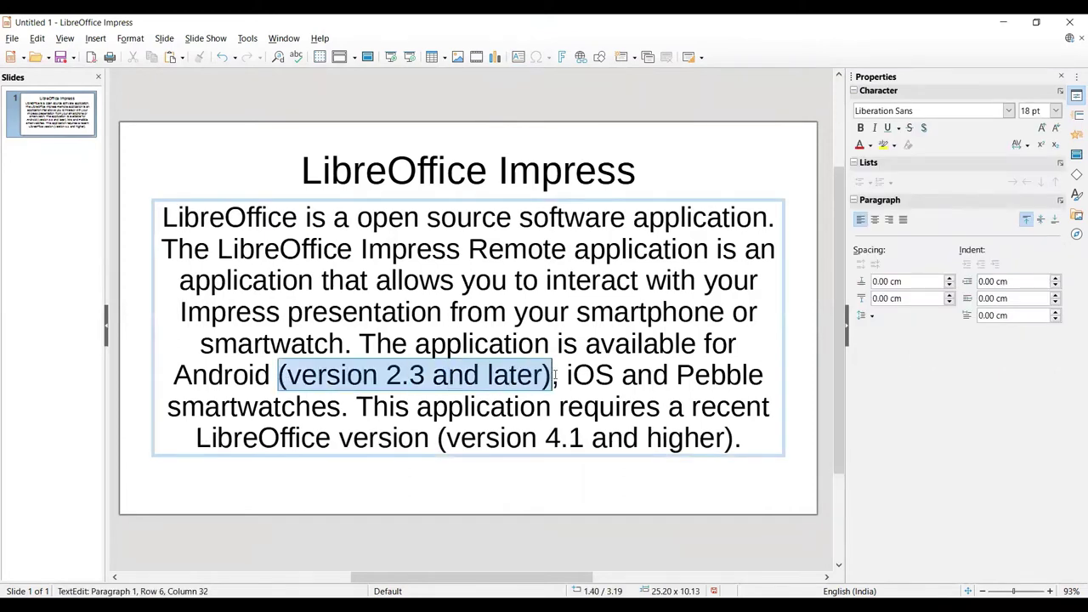
{"action": "key", "text": "Delete"}
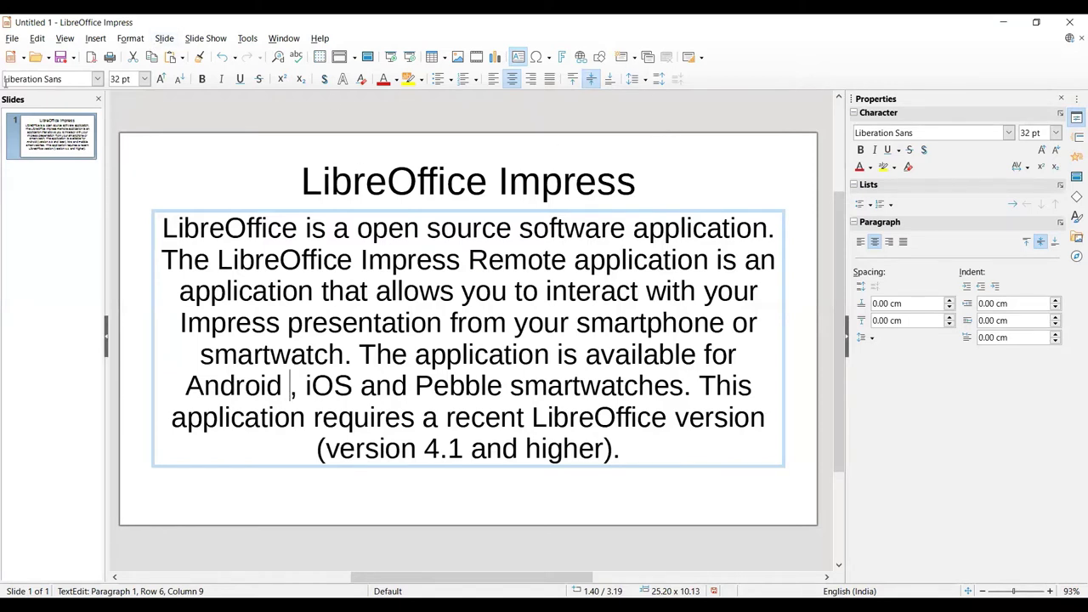
{"action": "left_click", "coordinate": [489, 261]}
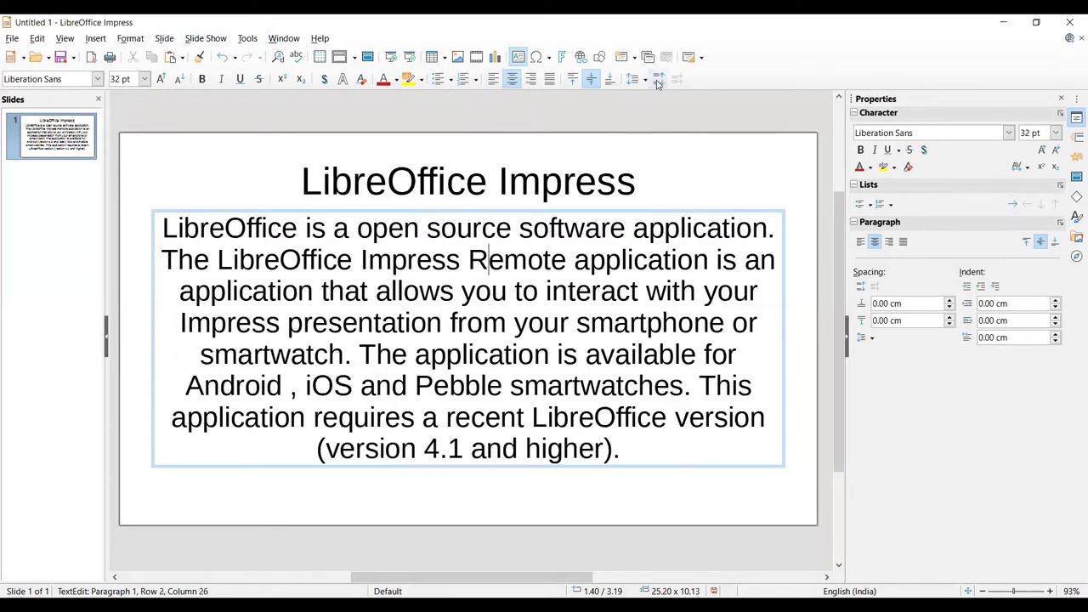
Insert a new slide 2 and activate its empty bulleted content area
{"action": "left_click", "coordinate": [165, 39]}
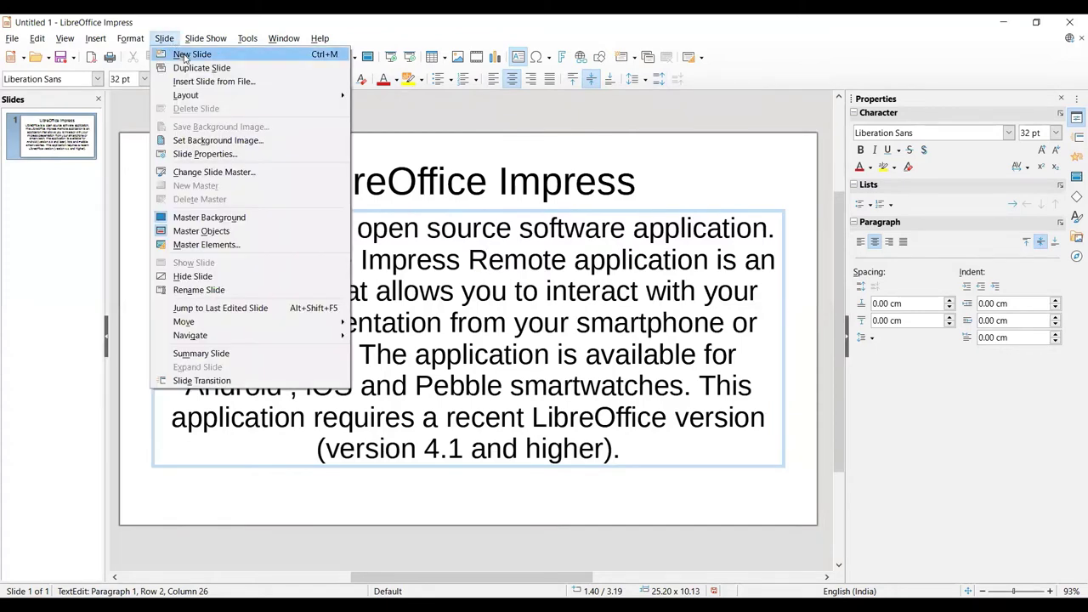
{"action": "left_click", "coordinate": [189, 57]}
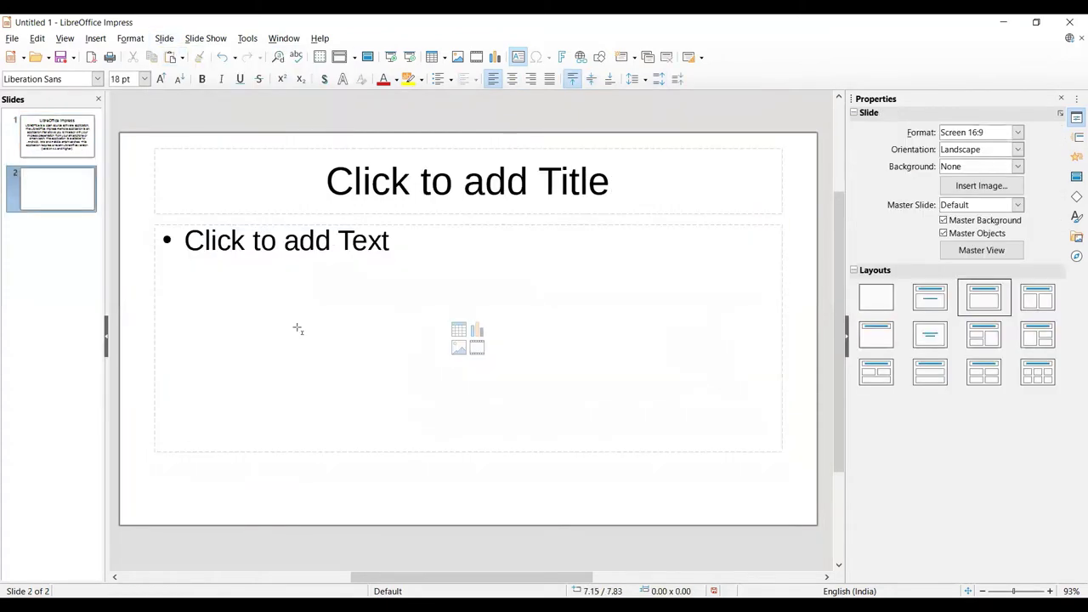
{"action": "left_click", "coordinate": [354, 332]}
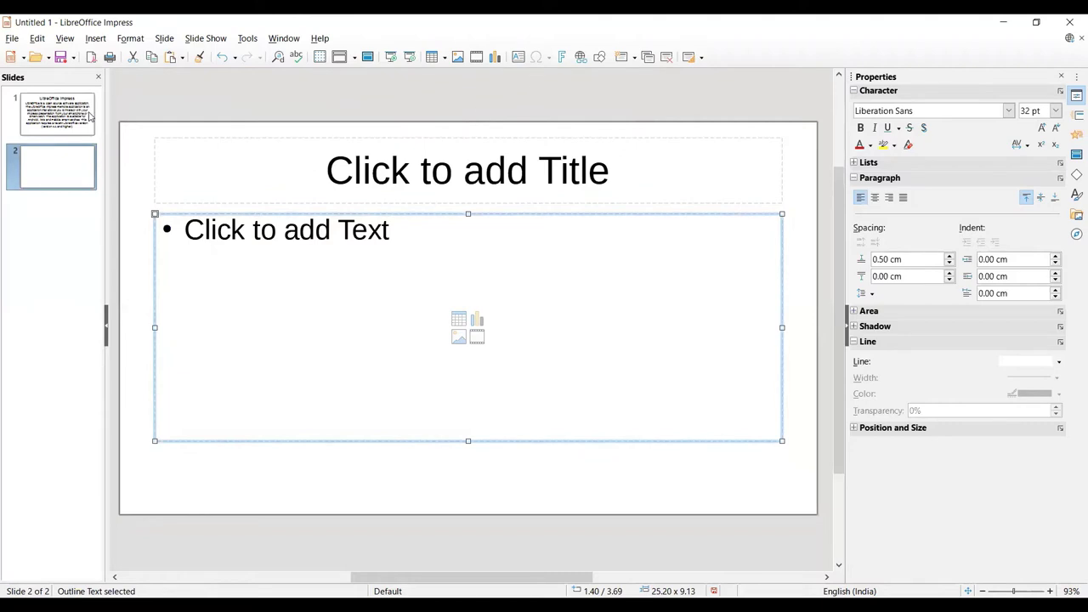
{"action": "left_click", "coordinate": [455, 344]}
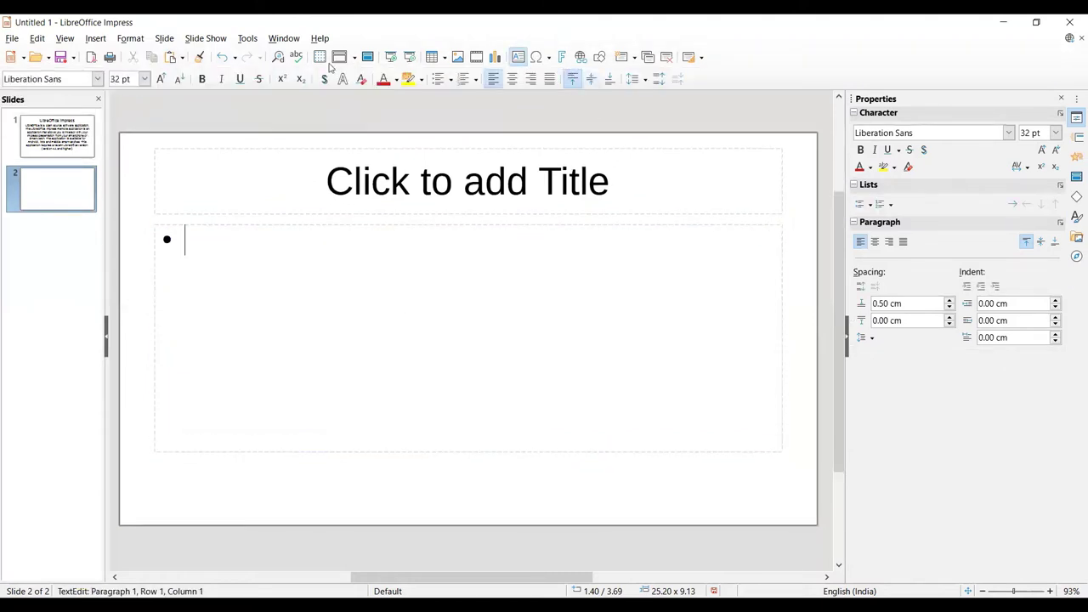
{"action": "left_click", "coordinate": [133, 40]}
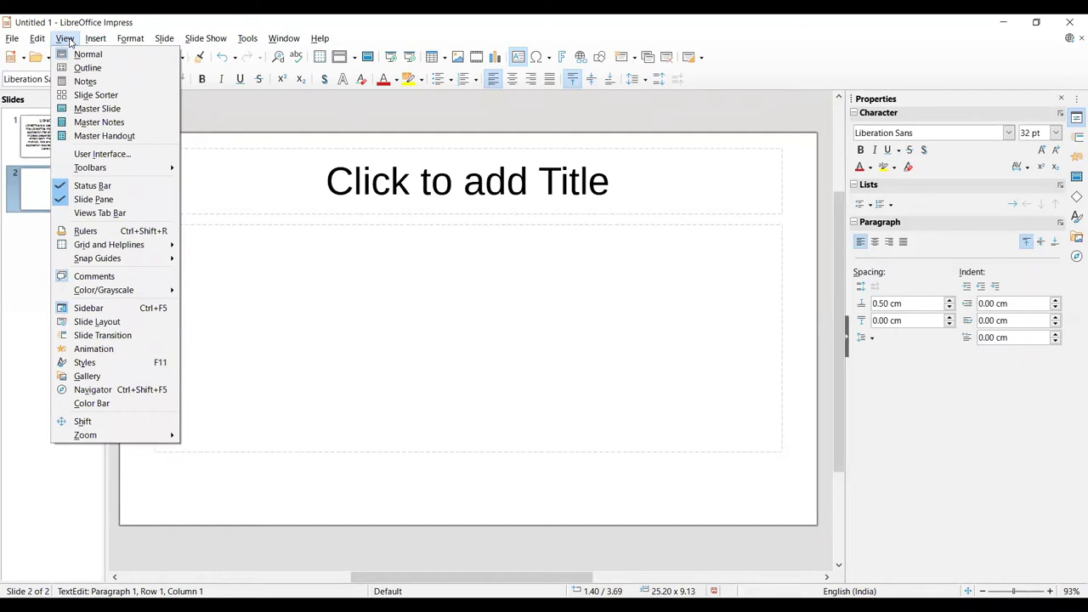
{"action": "mouse_move", "coordinate": [89, 167]}
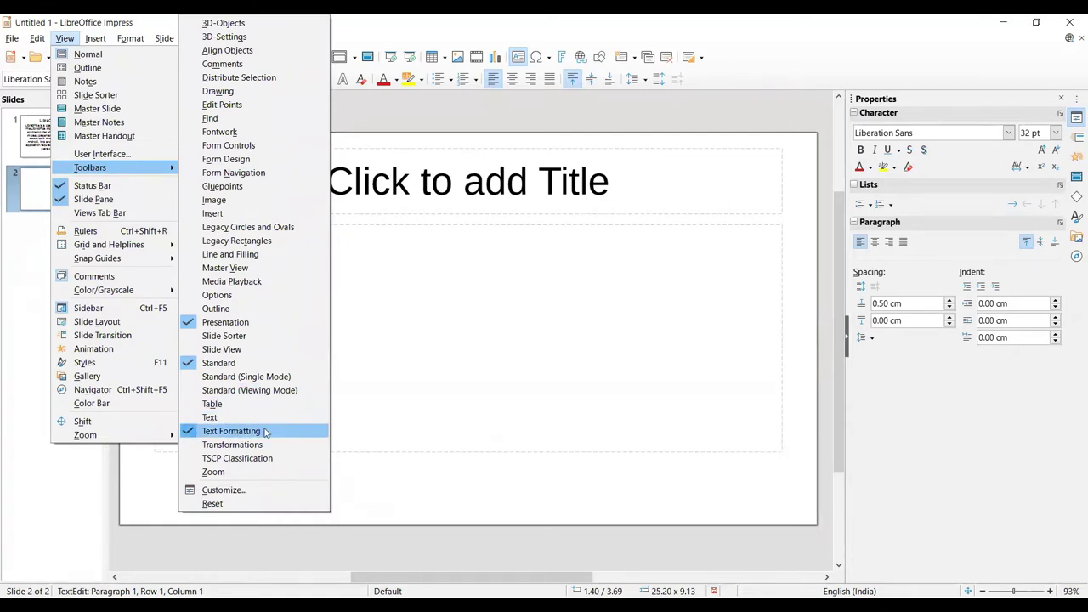
{"action": "left_click", "coordinate": [546, 298]}
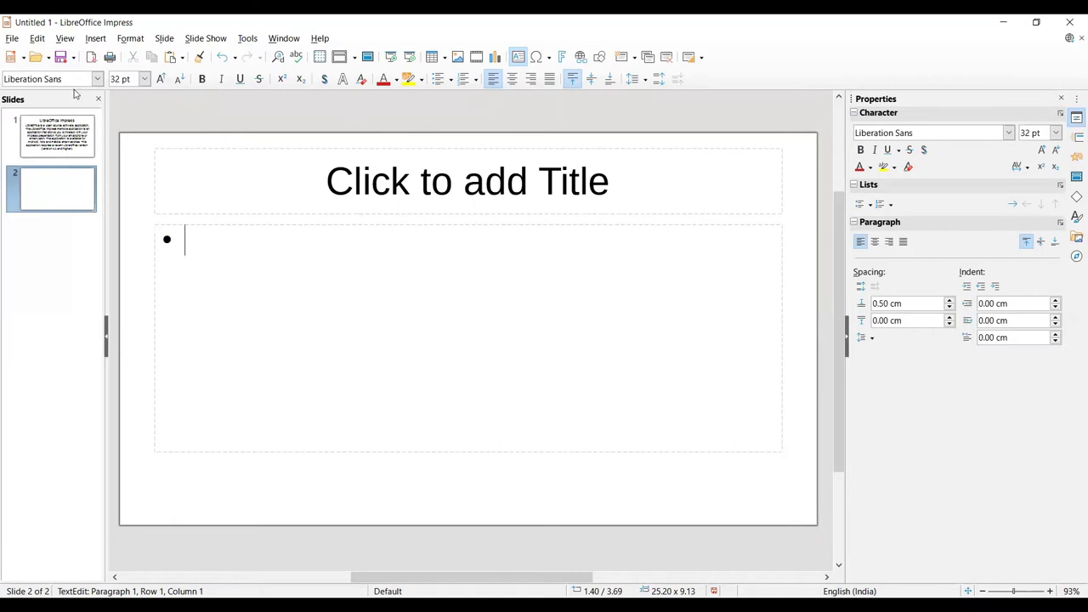
Return to slide 1, select the whole Impress Remote paragraph, and show the font name list
{"action": "left_click", "coordinate": [68, 140]}
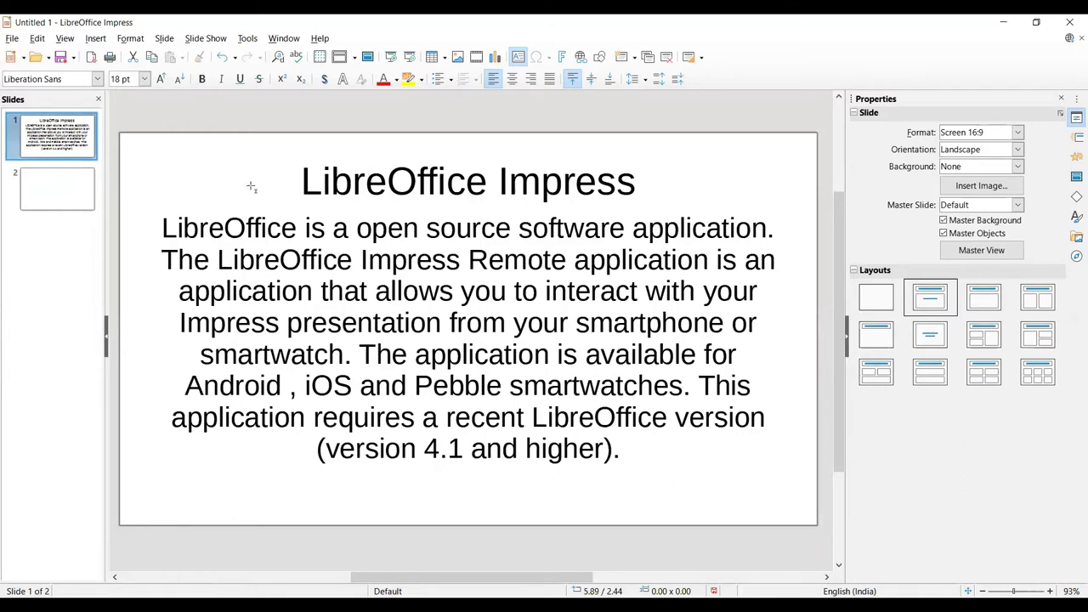
{"action": "left_click", "coordinate": [400, 290]}
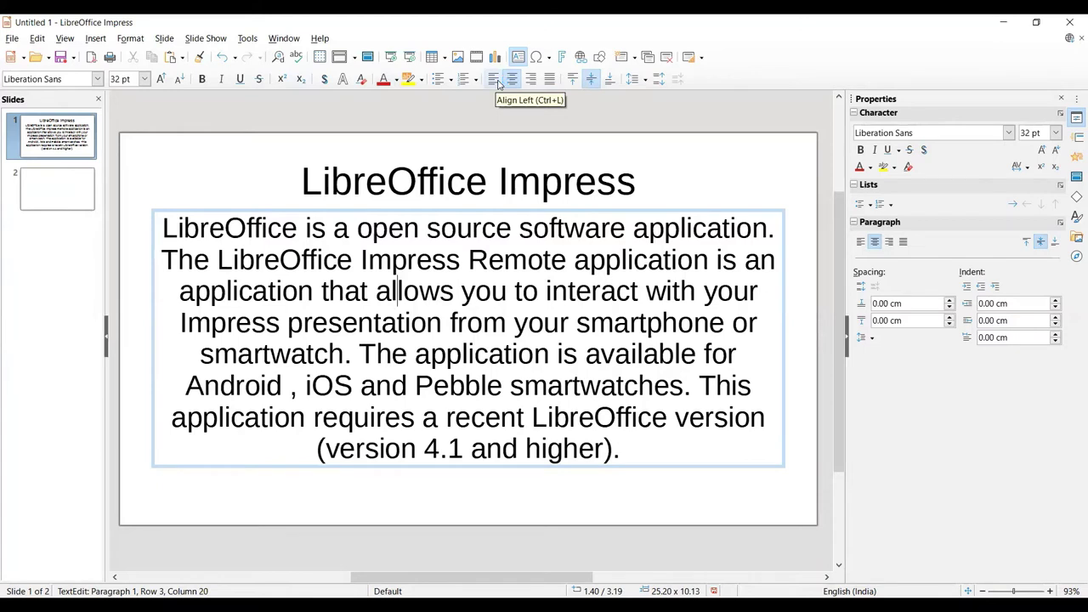
{"action": "left_click", "coordinate": [97, 83]}
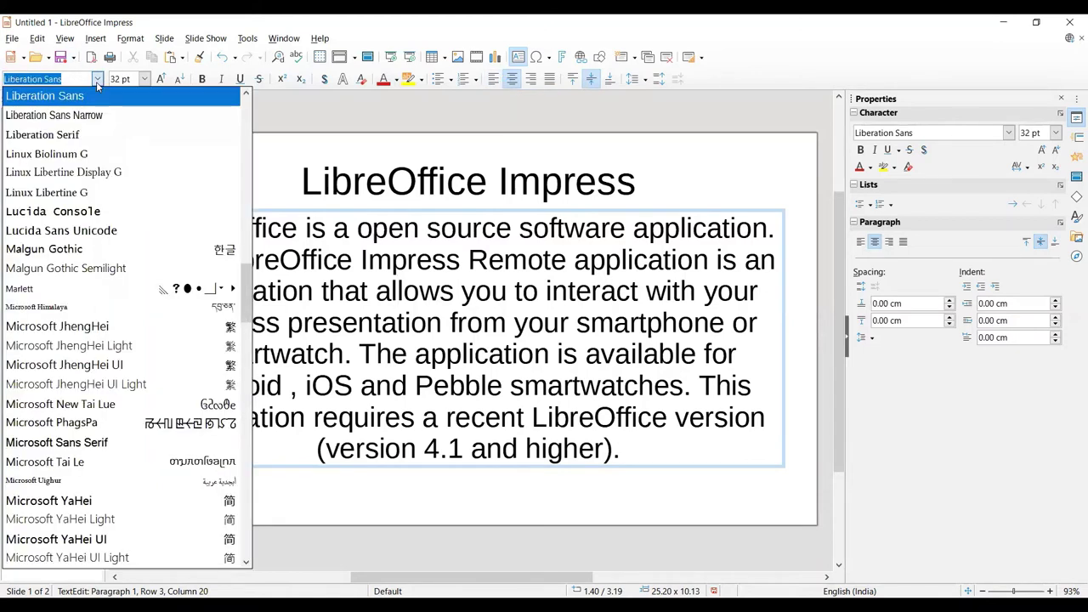
{"action": "left_click", "coordinate": [428, 201]}
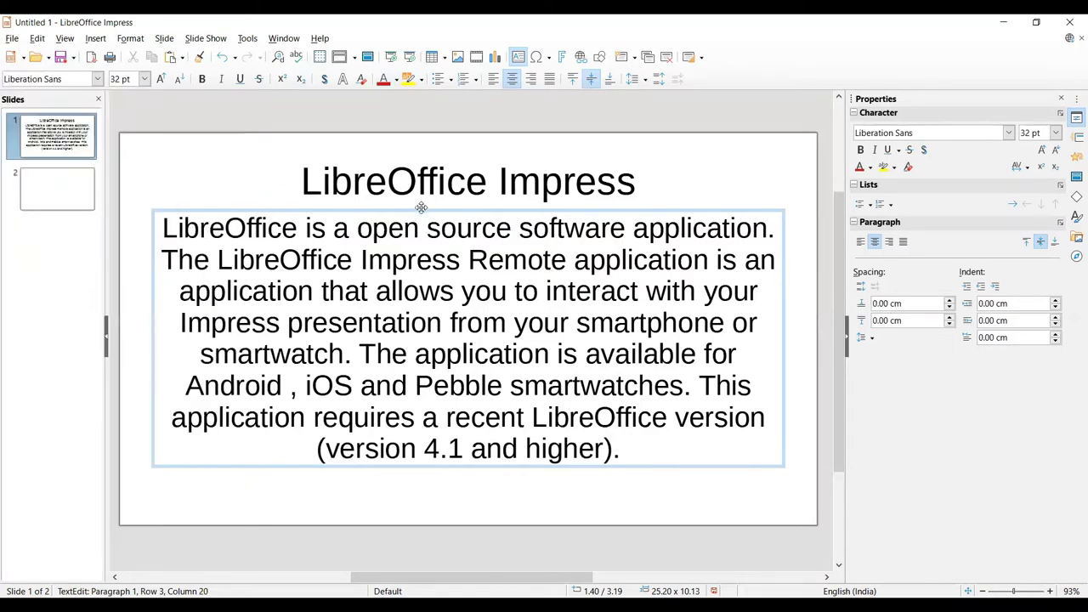
{"action": "left_click", "coordinate": [421, 210]}
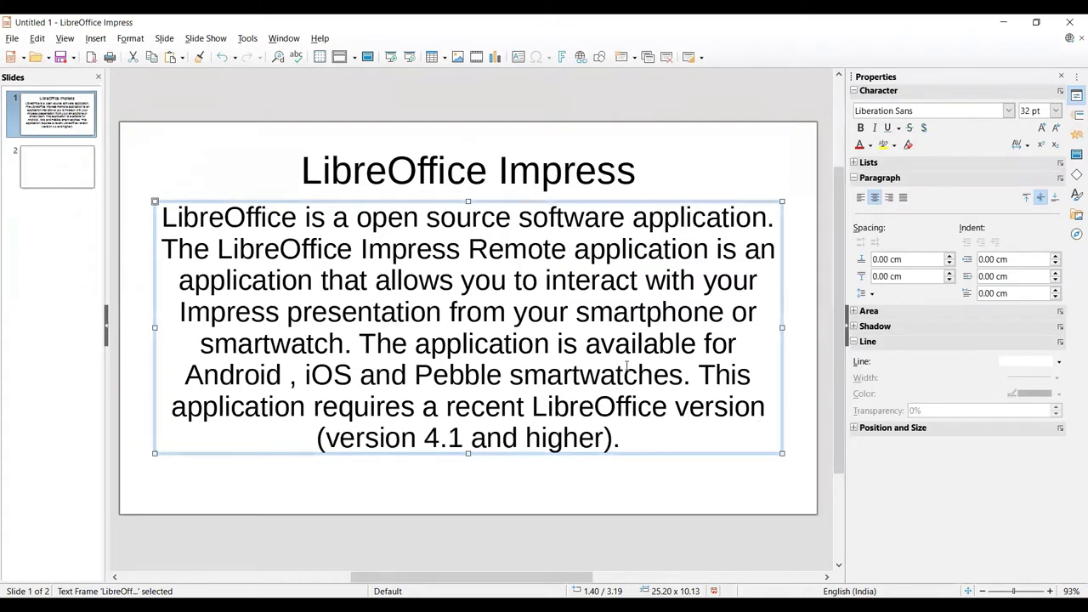
{"action": "left_click", "coordinate": [306, 217]}
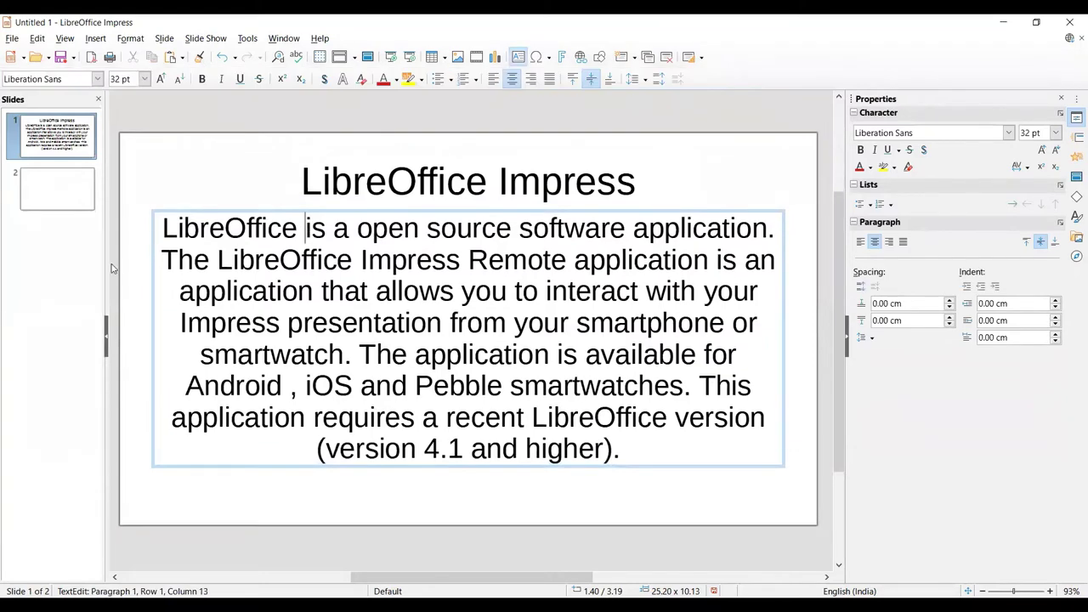
{"action": "left_click_drag", "start_coordinate": [162, 228], "coordinate": [649, 444]}
{"action": "left_click", "coordinate": [98, 79]}
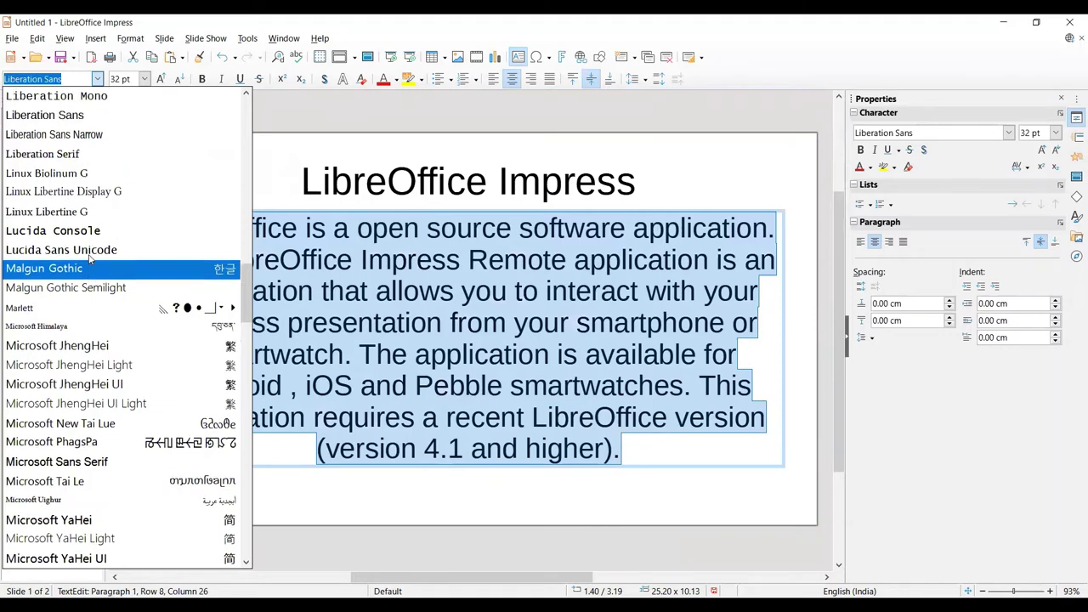
Apply Malgun Gothic at 26 pt to the selected paragraph
{"action": "left_click", "coordinate": [88, 259]}
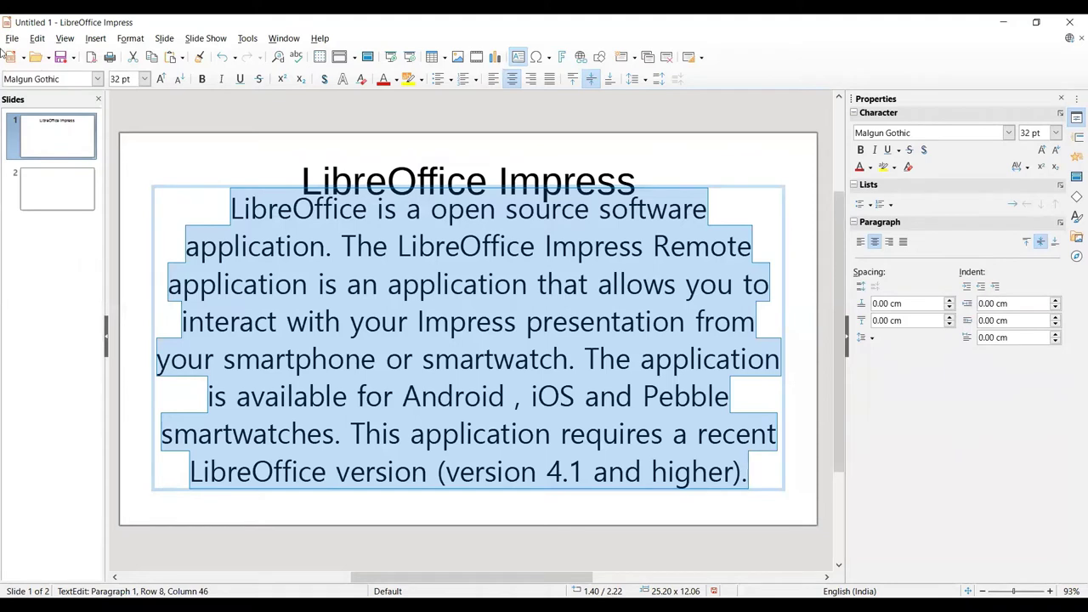
{"action": "left_click", "coordinate": [144, 79]}
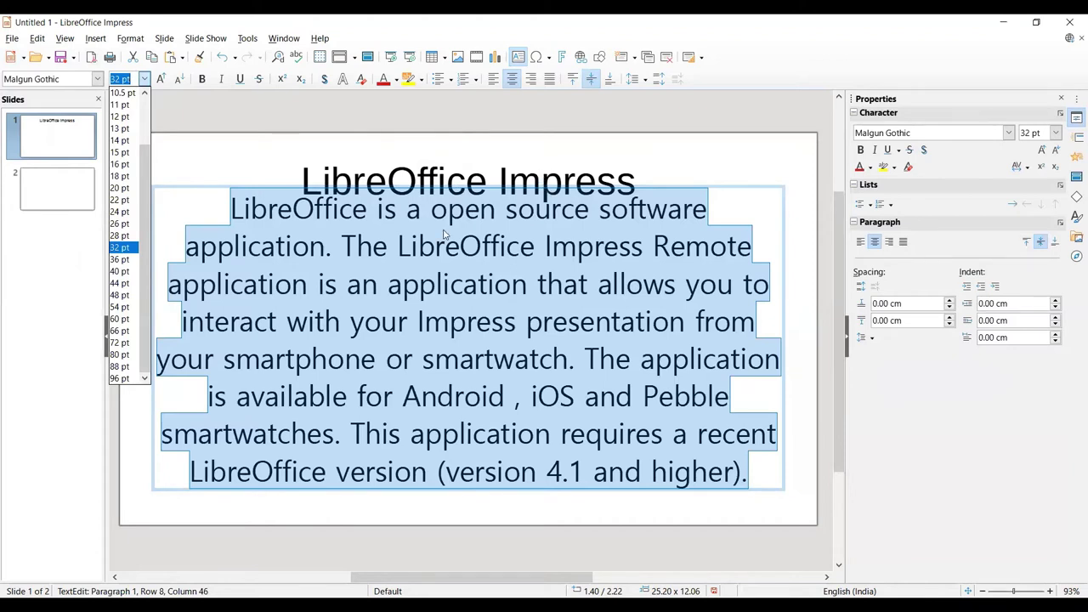
{"action": "left_click", "coordinate": [119, 223]}
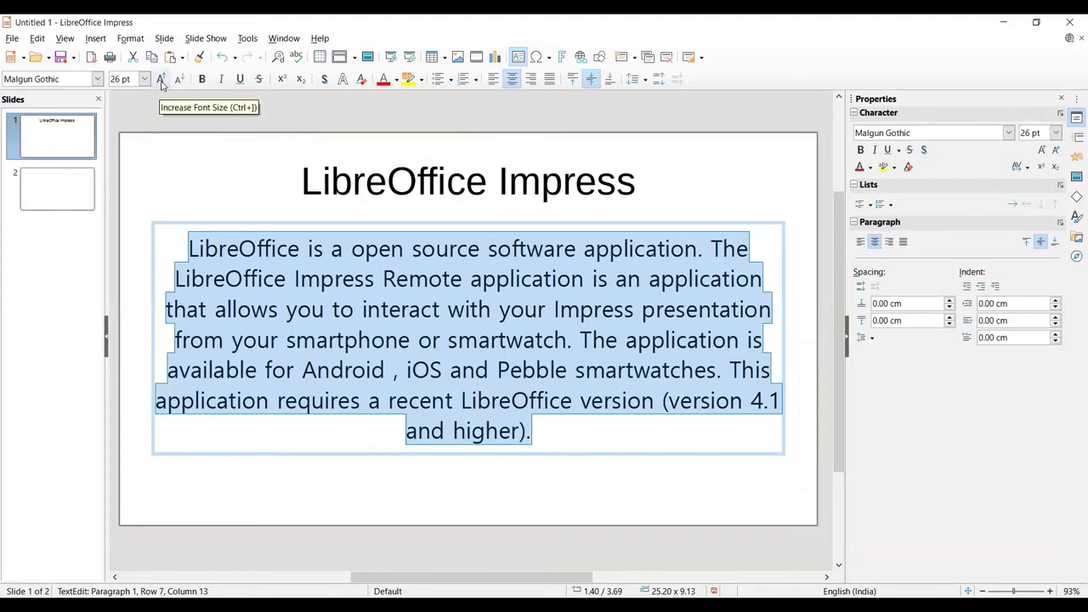
Save the presentation and recheck the font size list without changing it
{"action": "key", "text": "ctrl+s"}
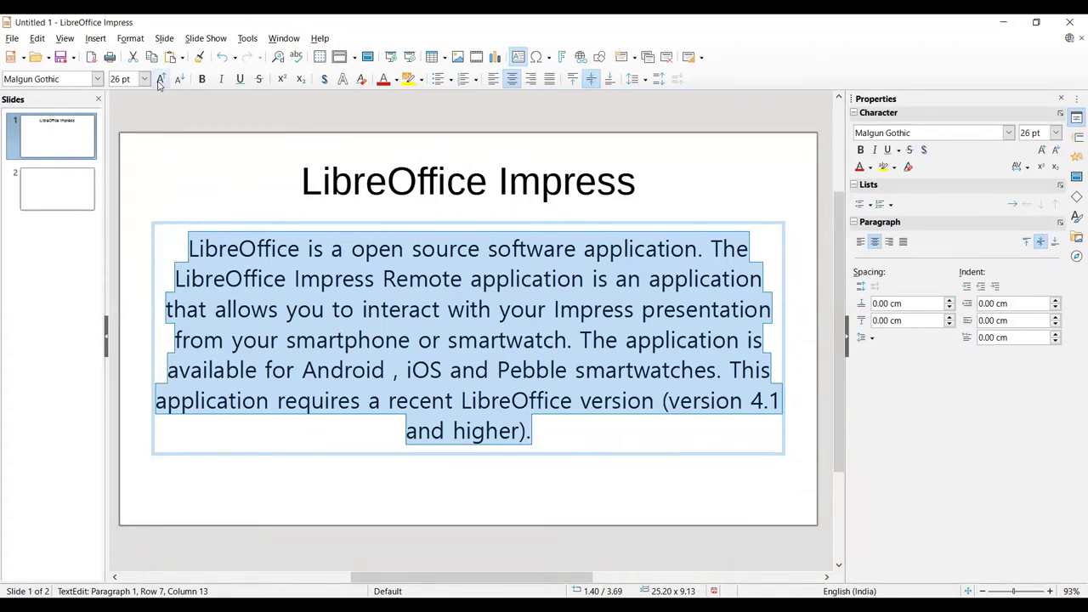
{"action": "left_click", "coordinate": [144, 79]}
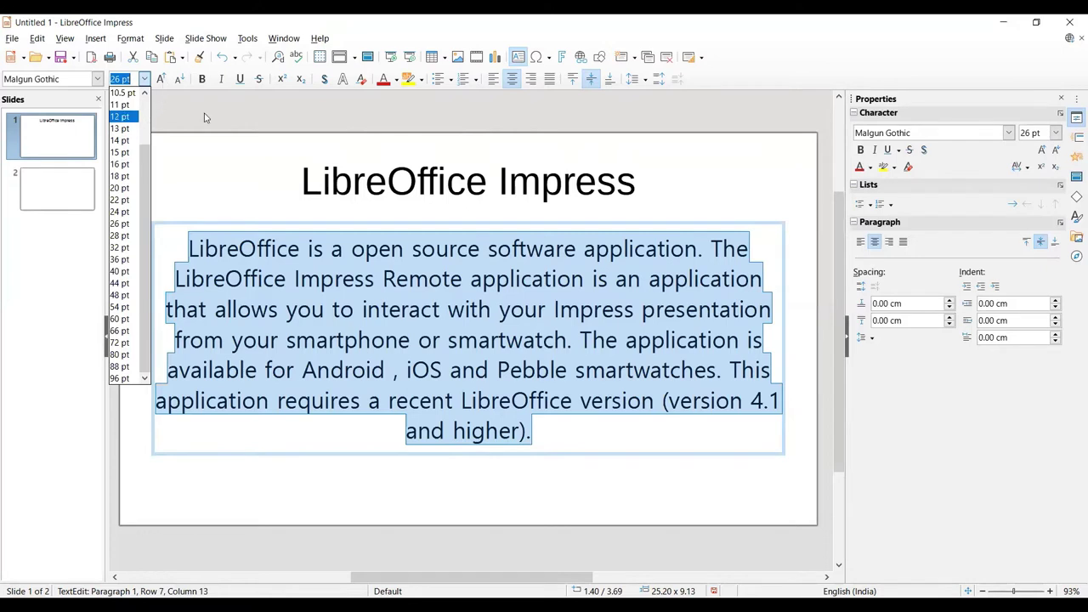
{"action": "left_click", "coordinate": [471, 374]}
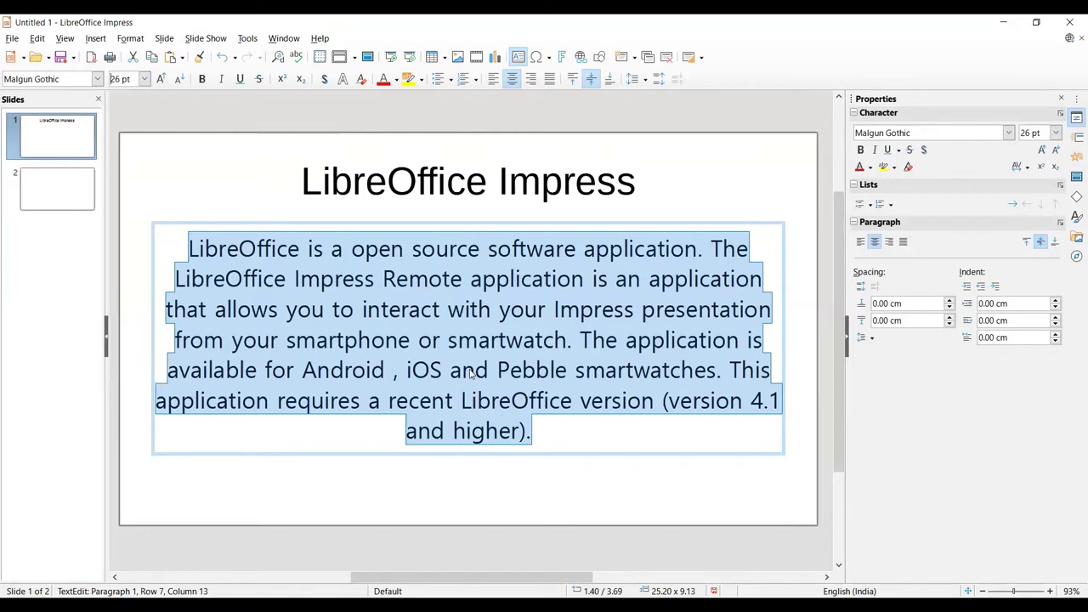
Make 'smartphone or smartwatch.' 24 pt, bold, italic and underlined, leaving strikethrough off
{"action": "left_click", "coordinate": [341, 309]}
{"action": "left_click_drag", "start_coordinate": [286, 340], "coordinate": [574, 342]}
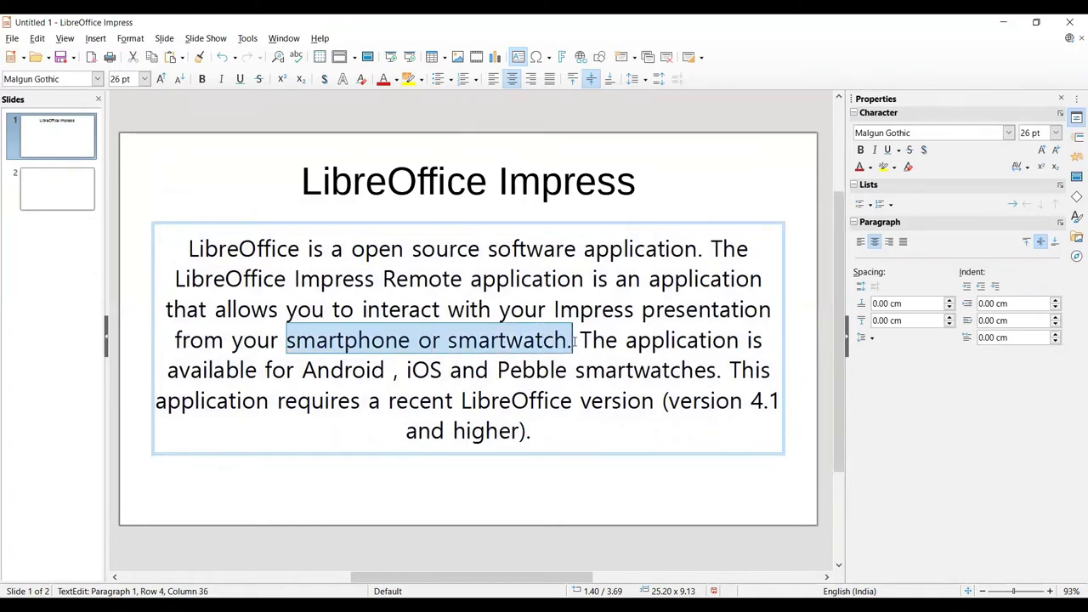
{"action": "left_click", "coordinate": [163, 78]}
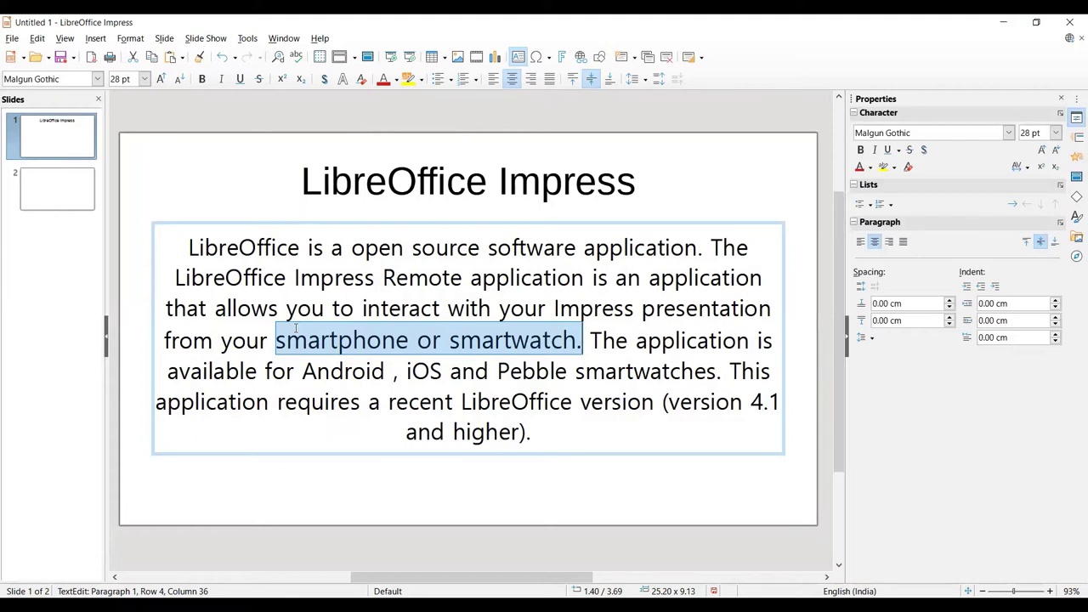
{"action": "left_click", "coordinate": [180, 81]}
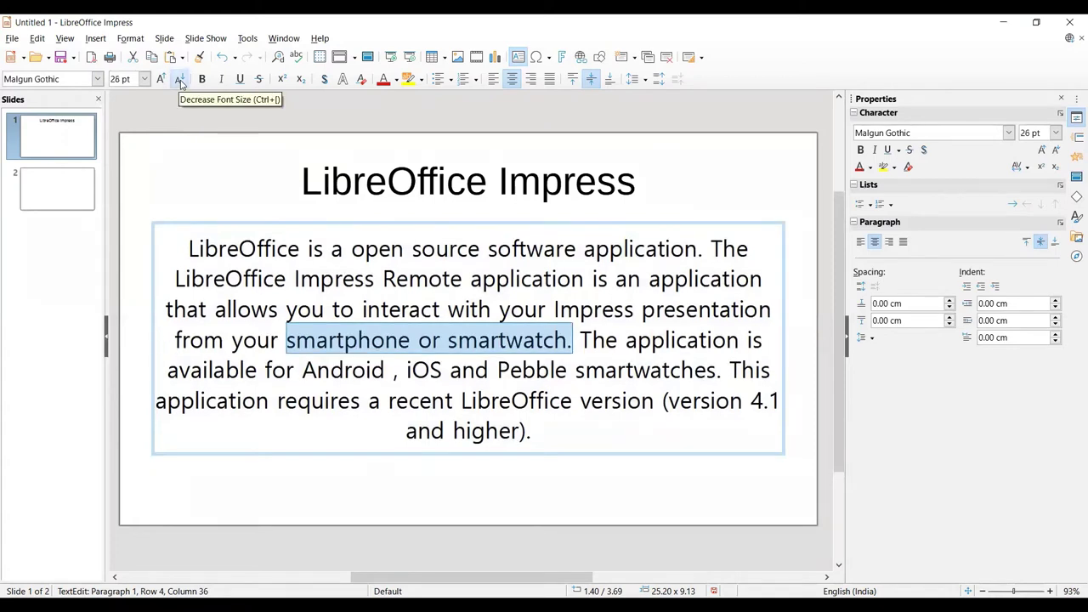
{"action": "left_click", "coordinate": [180, 81]}
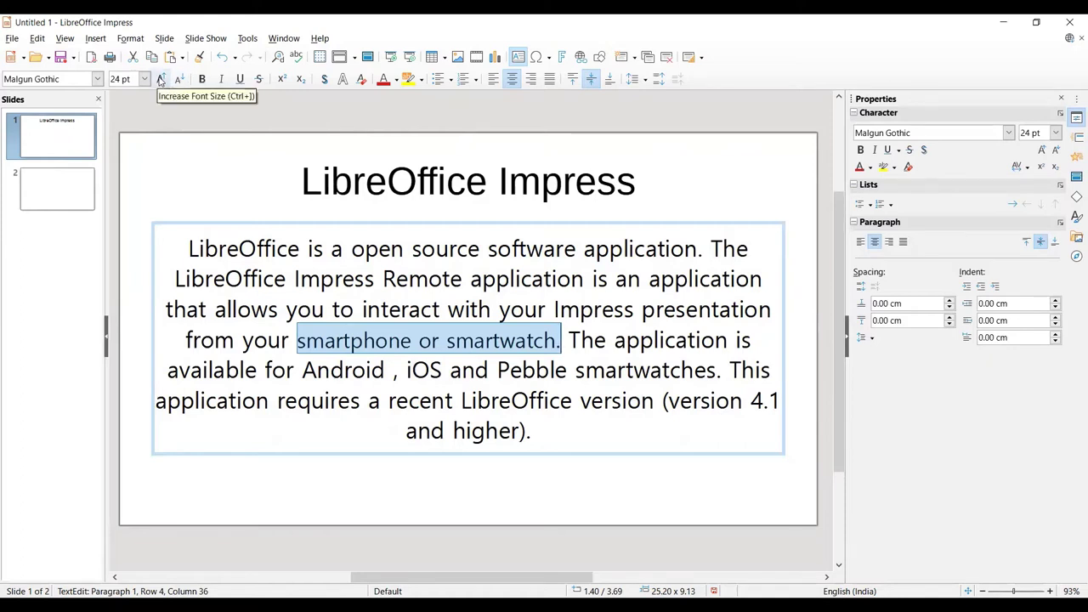
{"action": "left_click", "coordinate": [202, 79]}
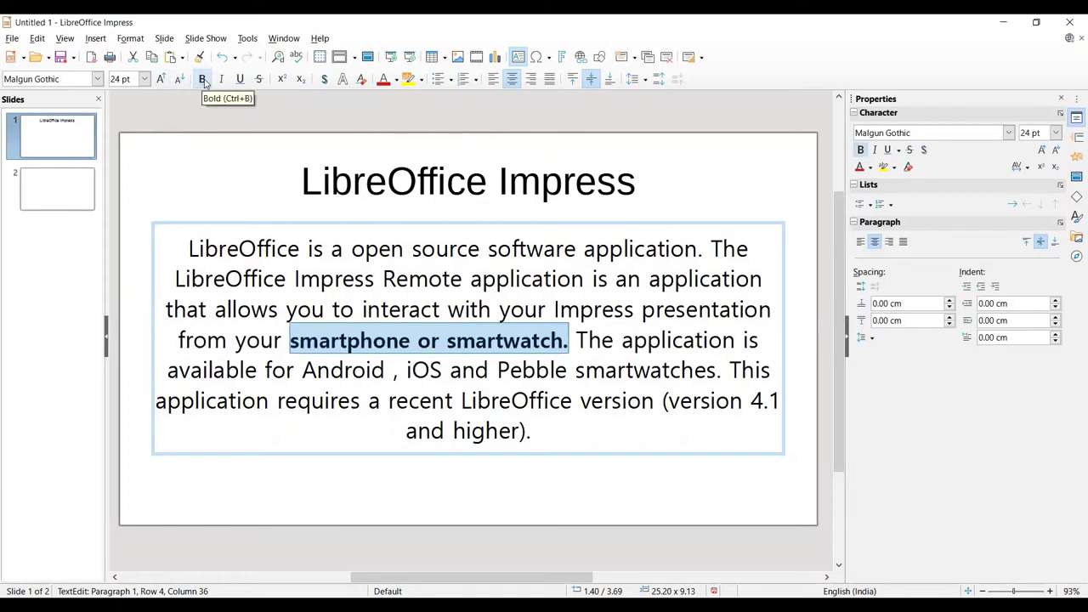
{"action": "left_click", "coordinate": [221, 80]}
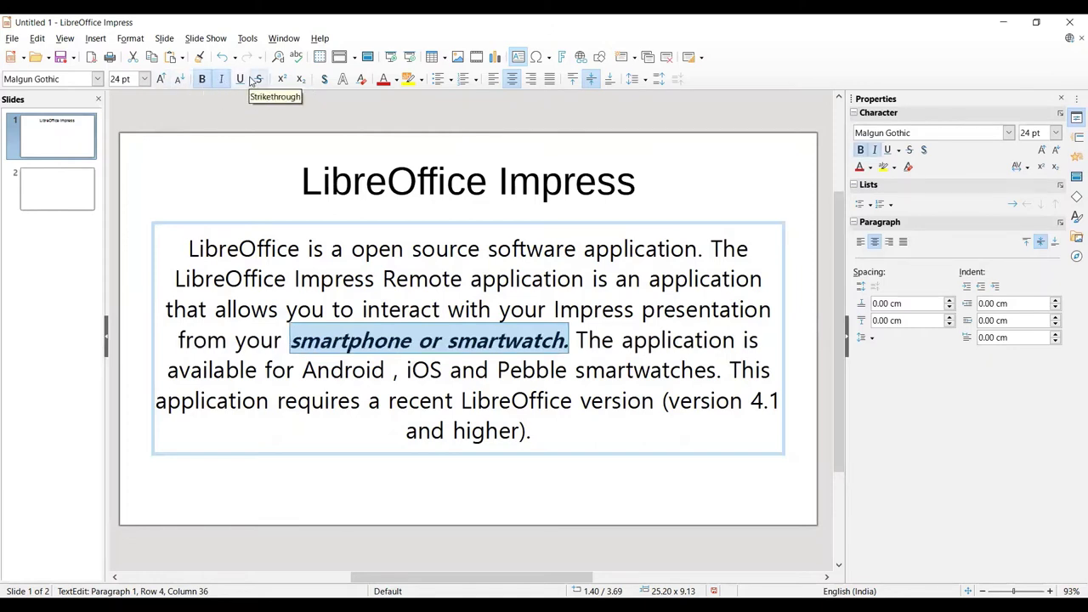
{"action": "left_click", "coordinate": [247, 79]}
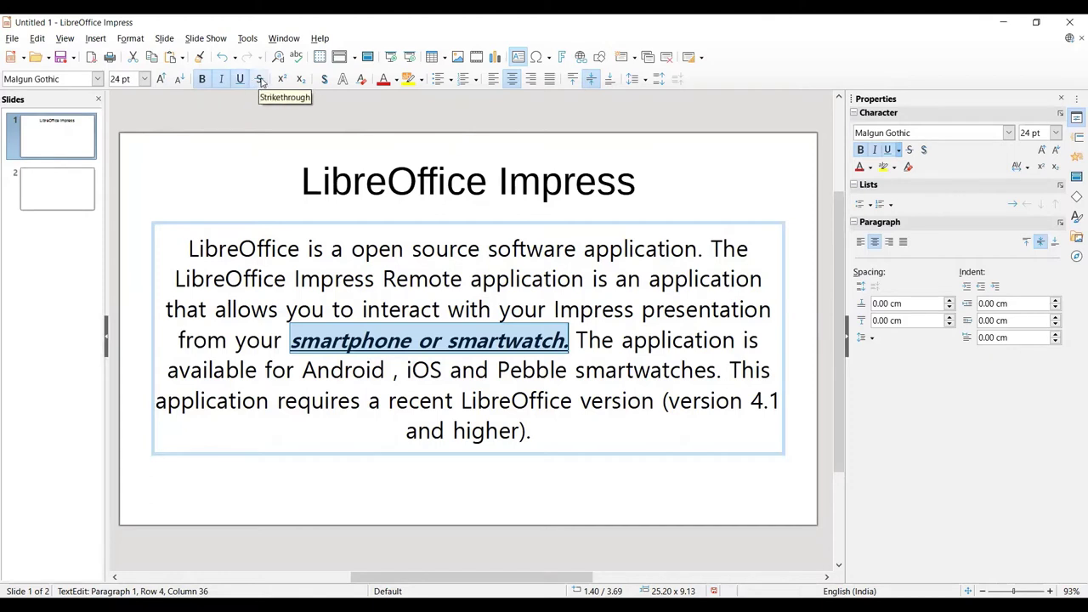
{"action": "left_click", "coordinate": [259, 79]}
{"action": "left_click", "coordinate": [260, 79]}
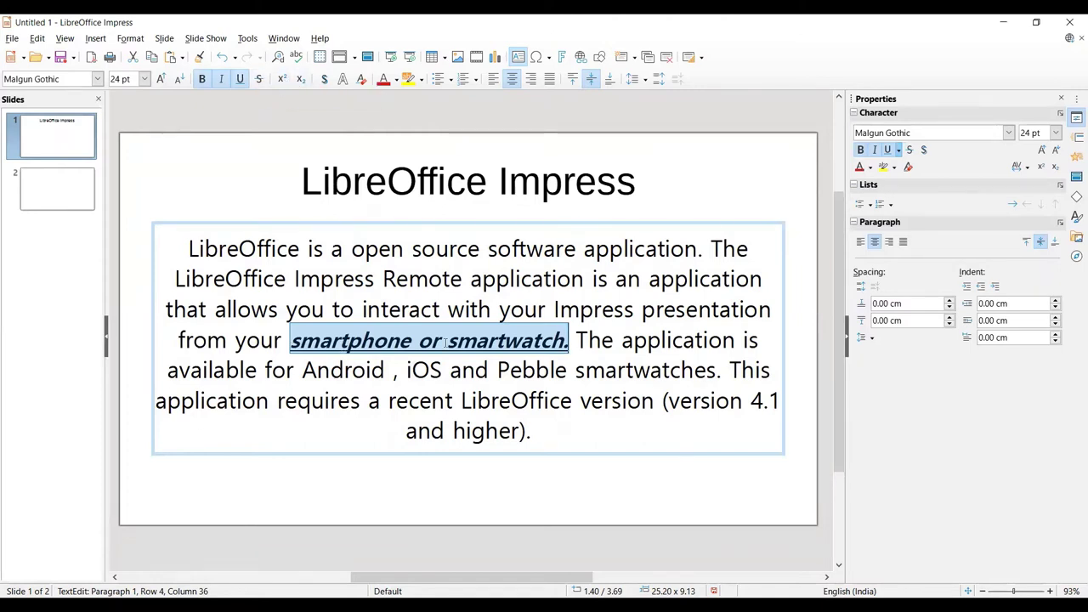
Add a new line '15th' after 'and higher).' with 'th' in superscript
{"action": "left_click", "coordinate": [407, 371]}
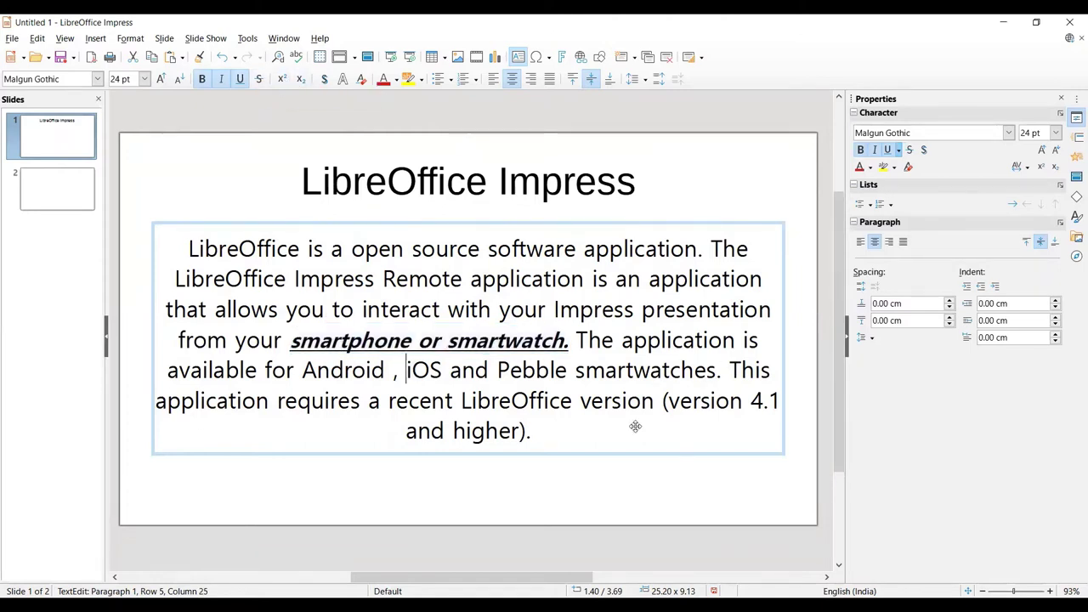
{"action": "left_click", "coordinate": [554, 431]}
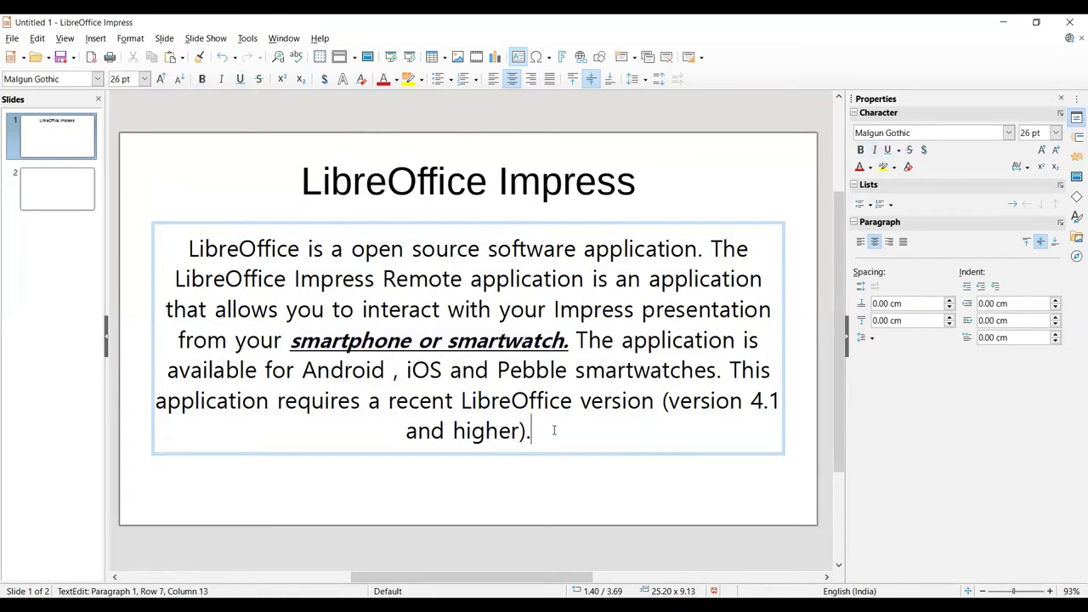
{"action": "key", "text": "Return"}
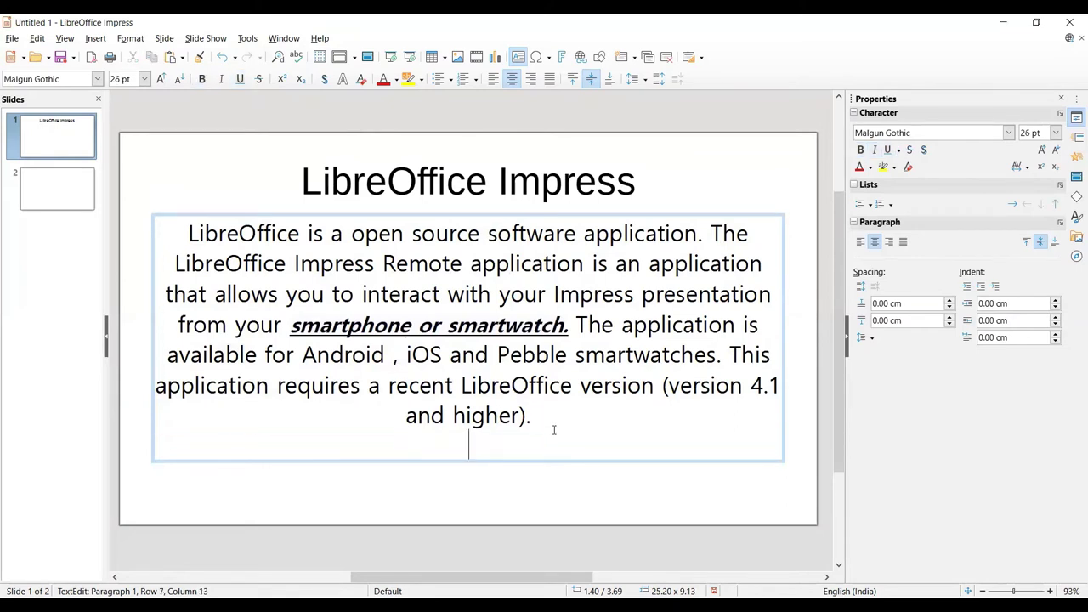
{"action": "type", "text": "15th"}
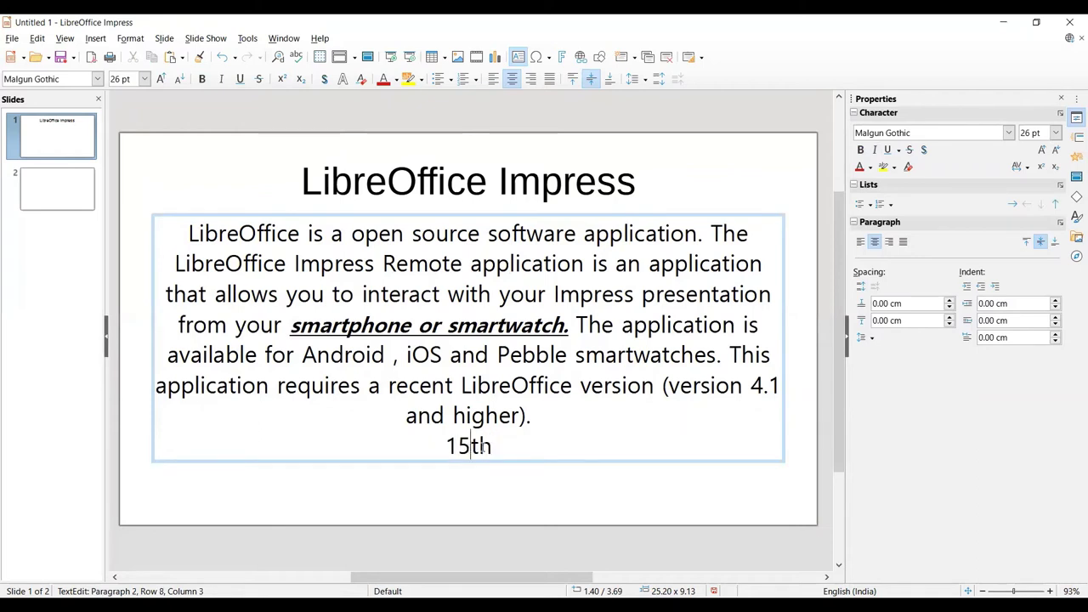
{"action": "left_click_drag", "start_coordinate": [469, 448], "coordinate": [492, 448]}
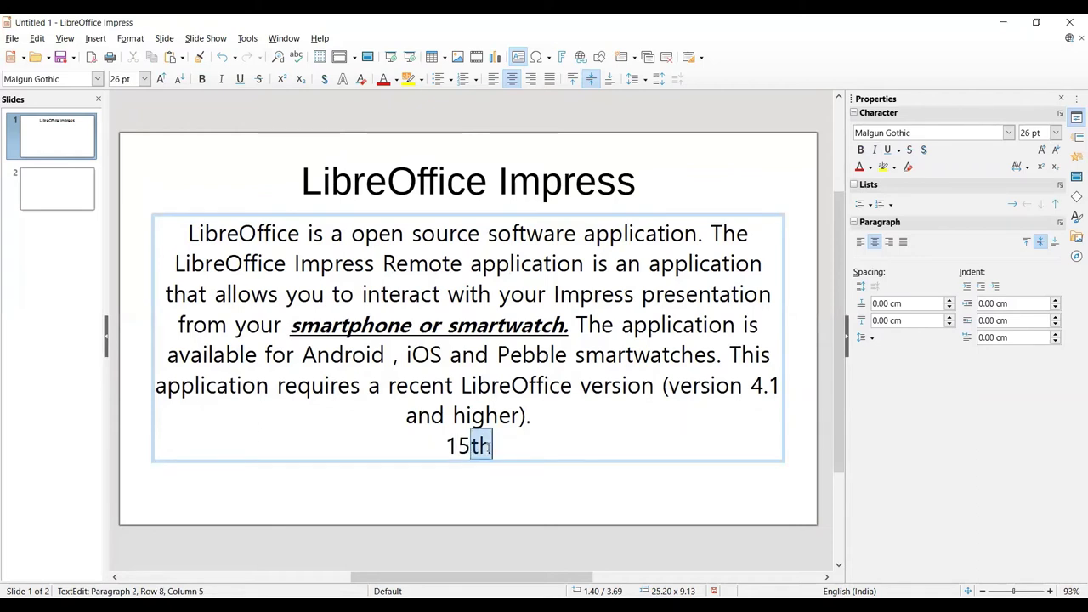
{"action": "left_click", "coordinate": [281, 79]}
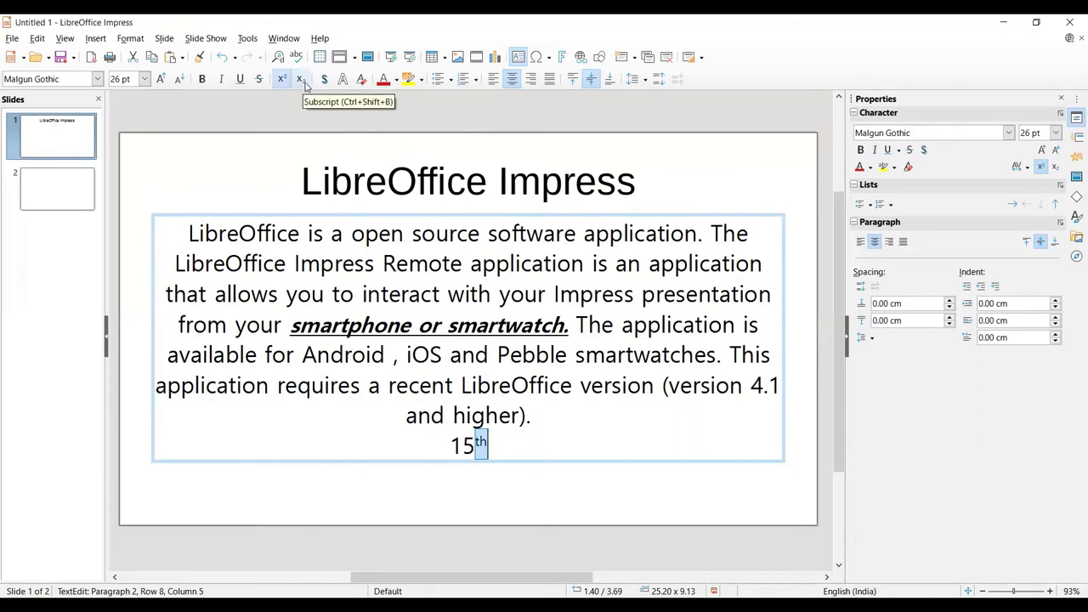
Type 'Log10' after 'and higher).' and set the '10' as subscript
{"action": "left_click", "coordinate": [532, 446]}
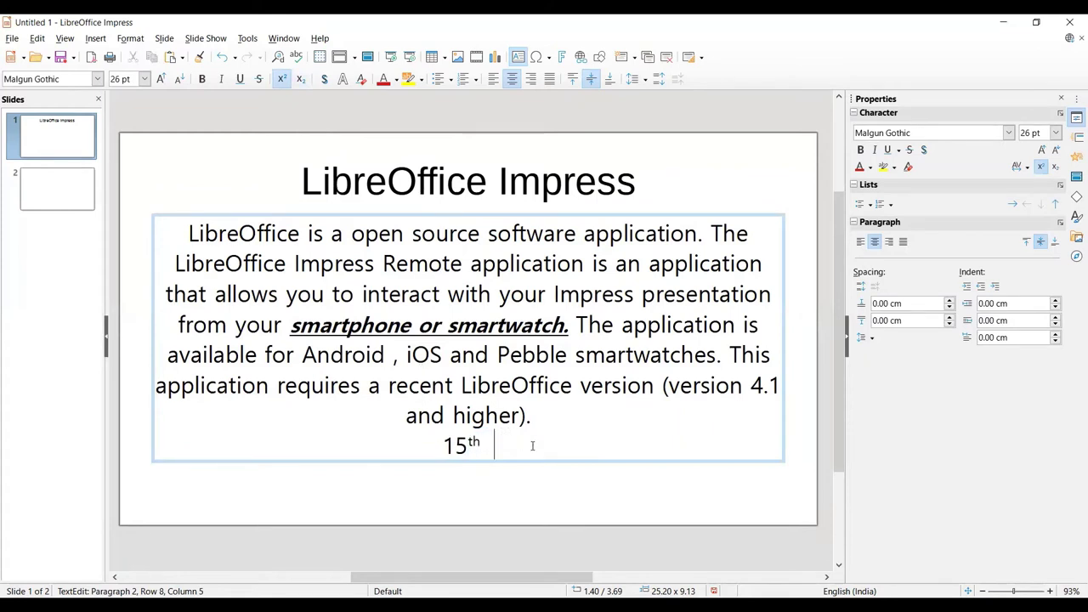
{"action": "type", "text": "log"}
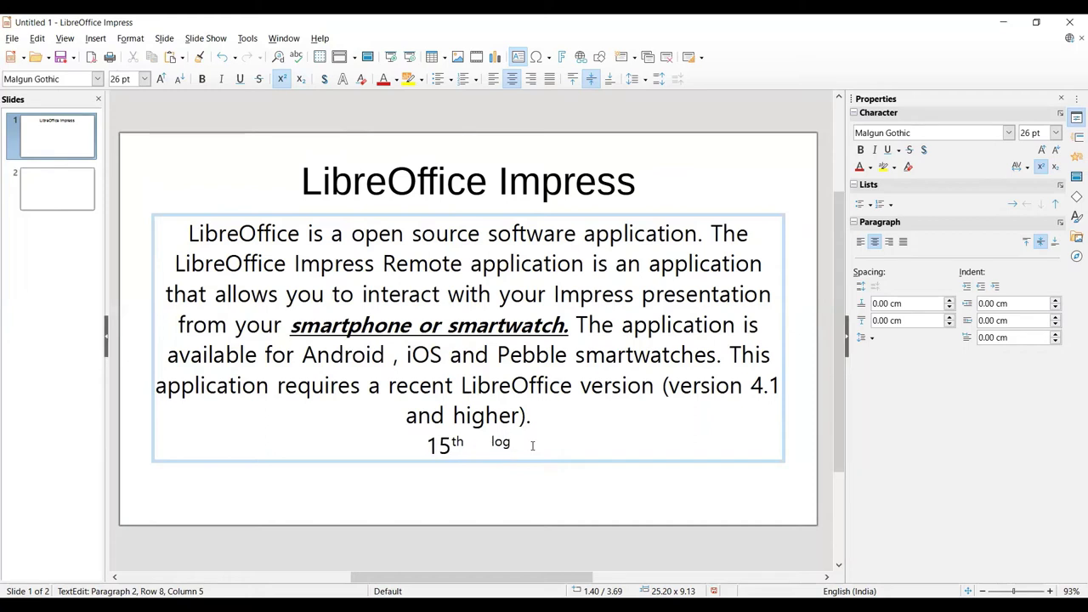
{"action": "key", "text": "BackSpace"}
{"action": "key", "text": "BackSpace"}
{"action": "key", "text": "BackSpace"}
{"action": "type", "text": "log 10"}
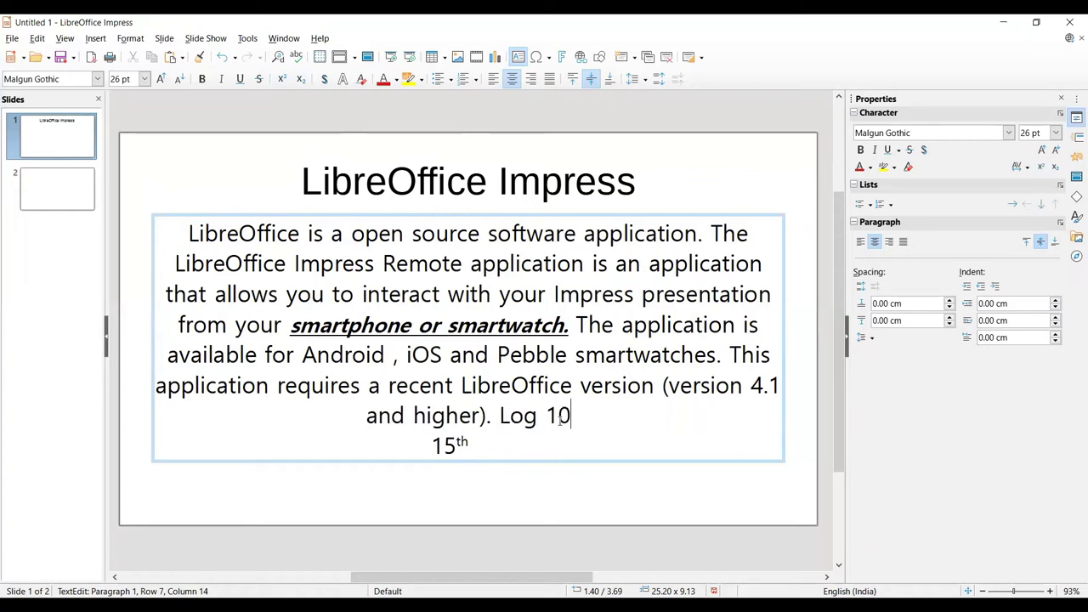
{"action": "key", "text": "BackSpace"}
{"action": "key", "text": "BackSpace"}
{"action": "key", "text": "BackSpace"}
{"action": "type", "text": "10"}
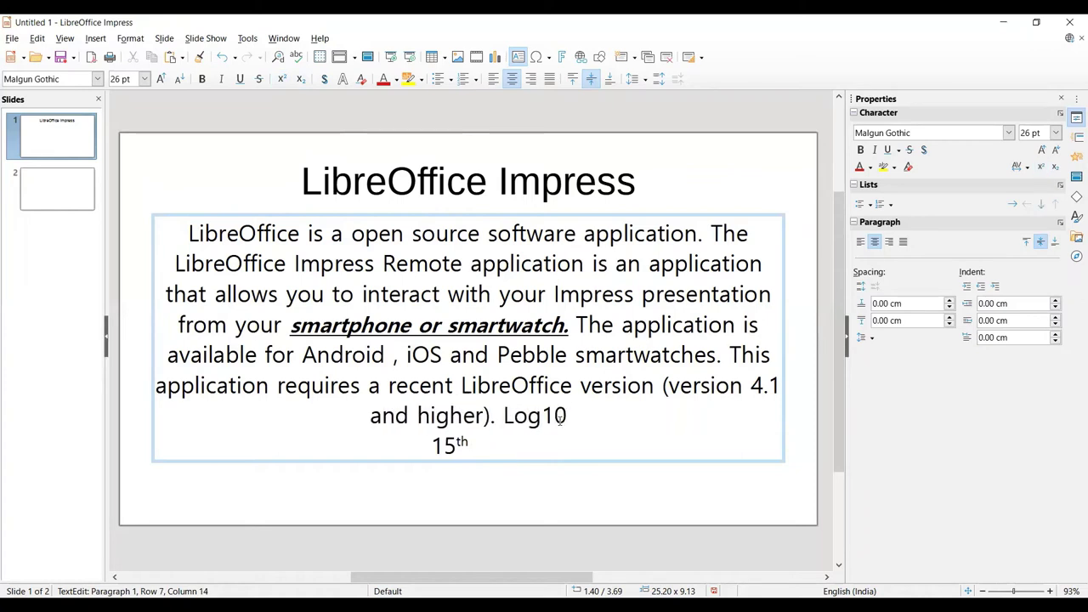
{"action": "left_click_drag", "start_coordinate": [541, 417], "coordinate": [567, 416]}
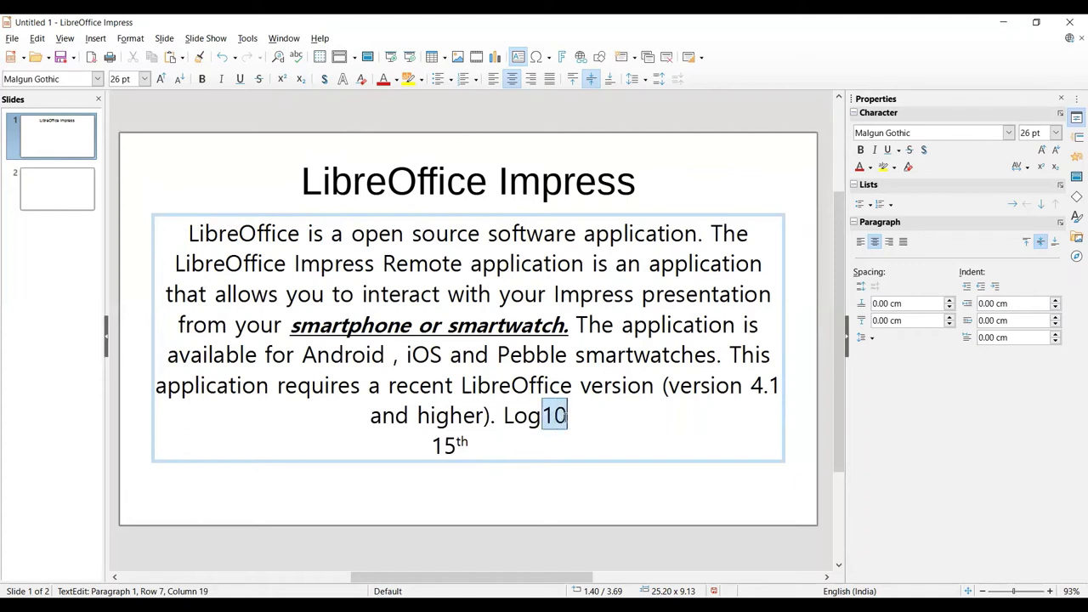
{"action": "left_click", "coordinate": [305, 79]}
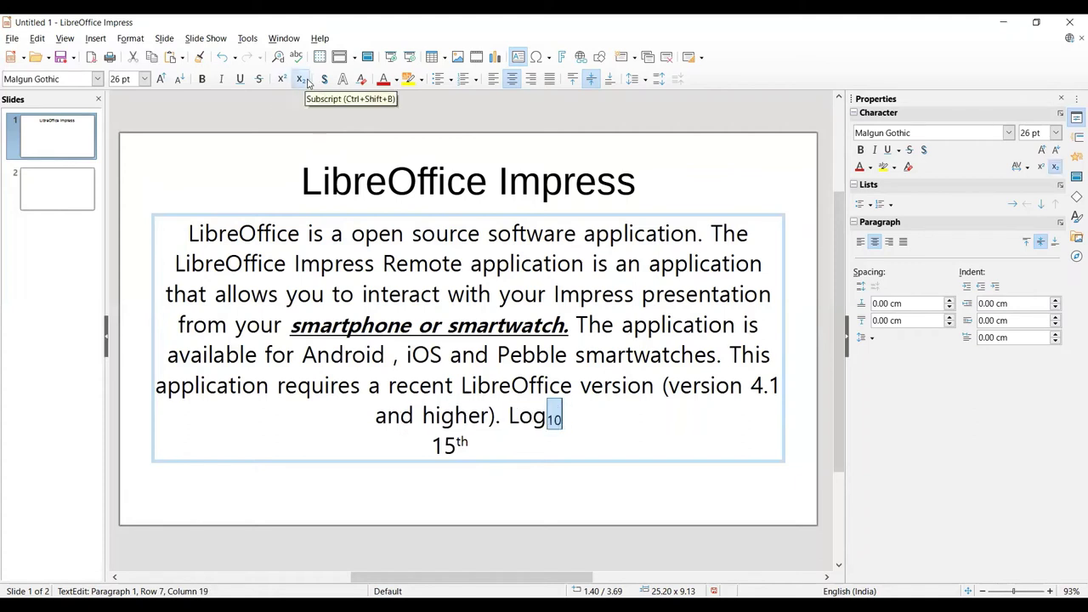
{"action": "left_click", "coordinate": [575, 421]}
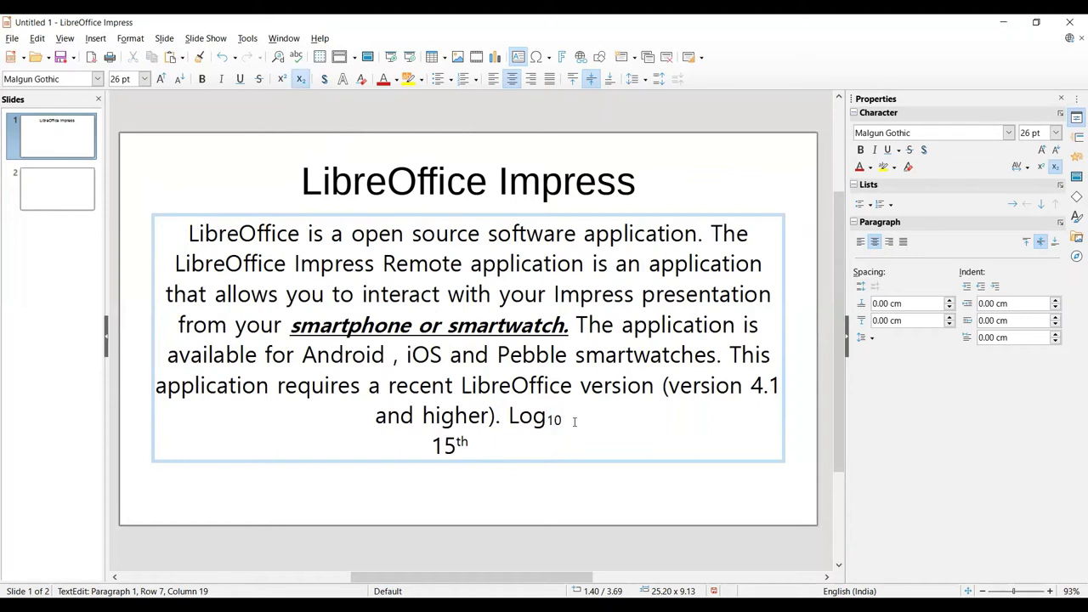
{"action": "left_click", "coordinate": [535, 356]}
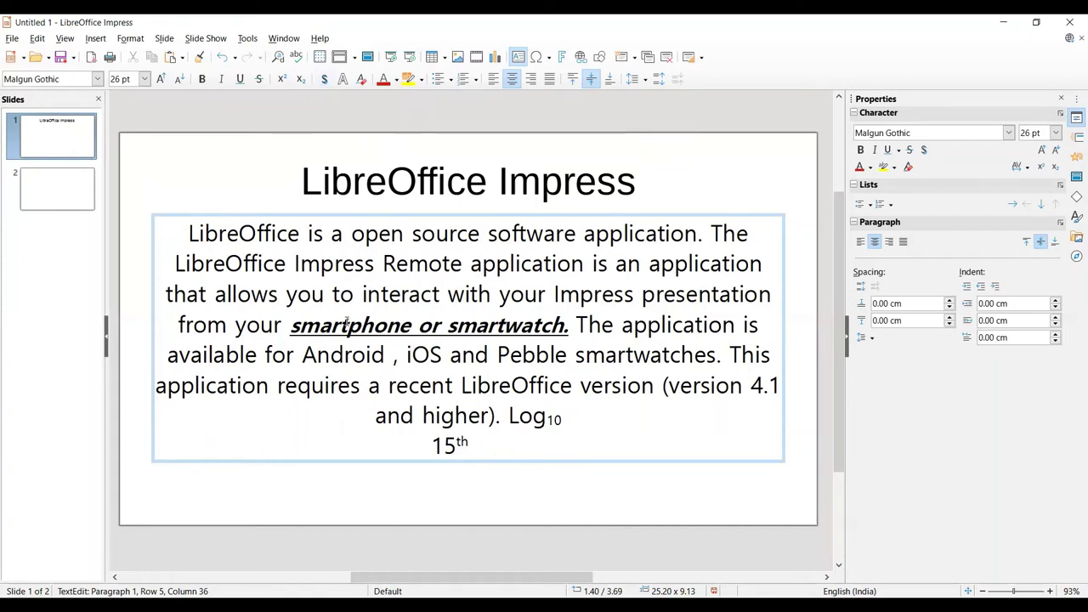
{"action": "left_click", "coordinate": [320, 187]}
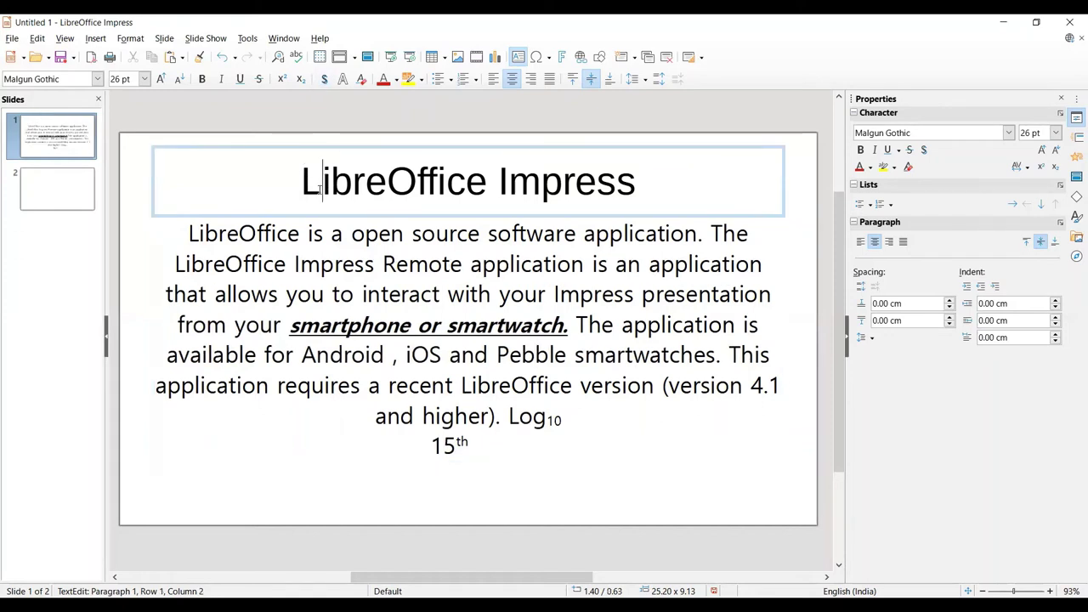
{"action": "left_click_drag", "start_coordinate": [302, 183], "coordinate": [644, 196]}
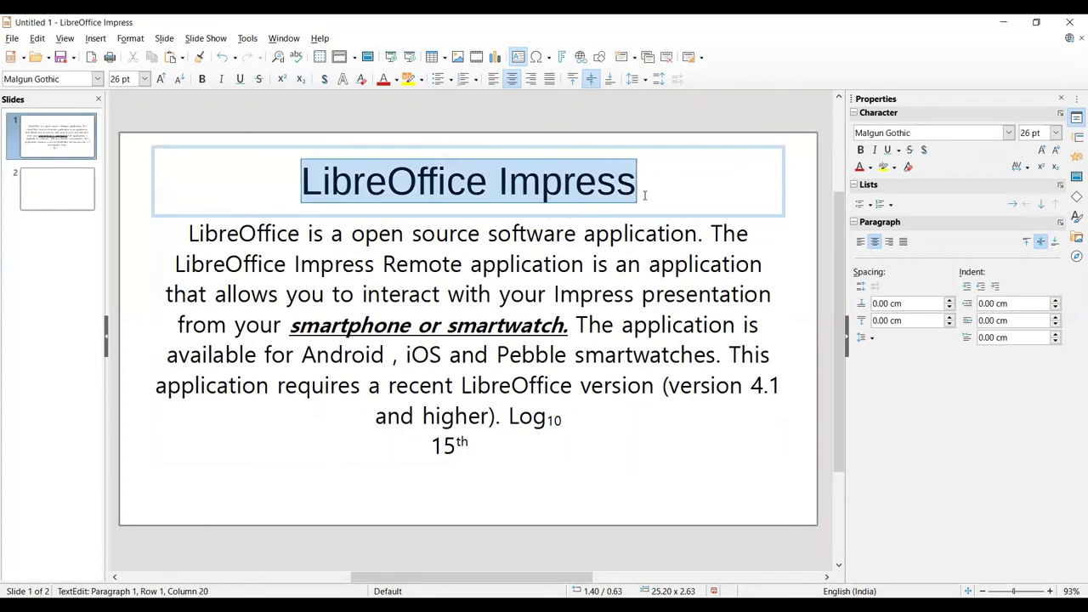
{"action": "left_click", "coordinate": [330, 80]}
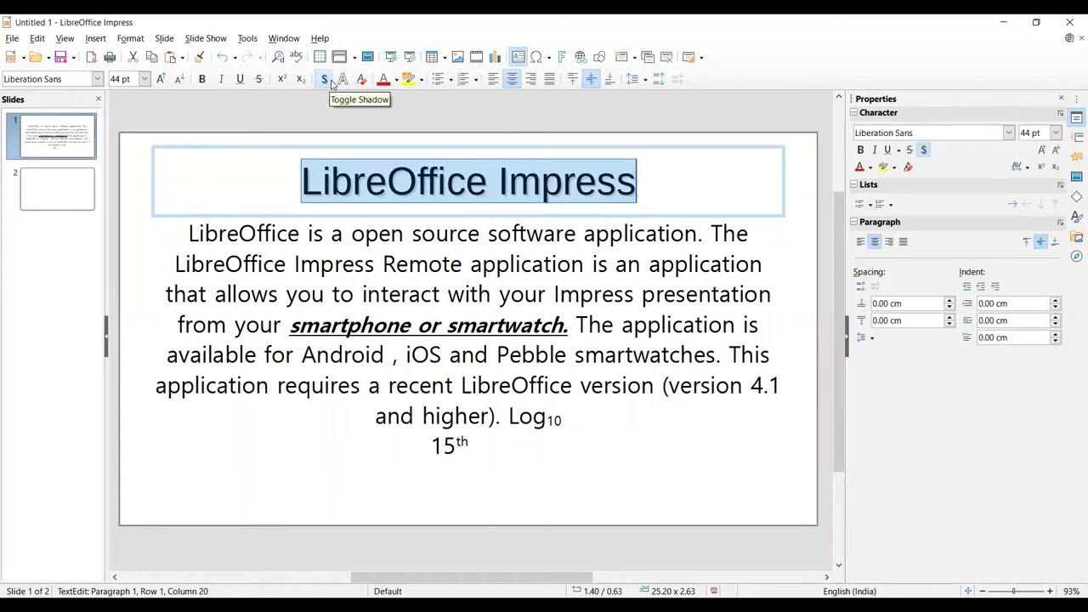
{"action": "left_click", "coordinate": [331, 81]}
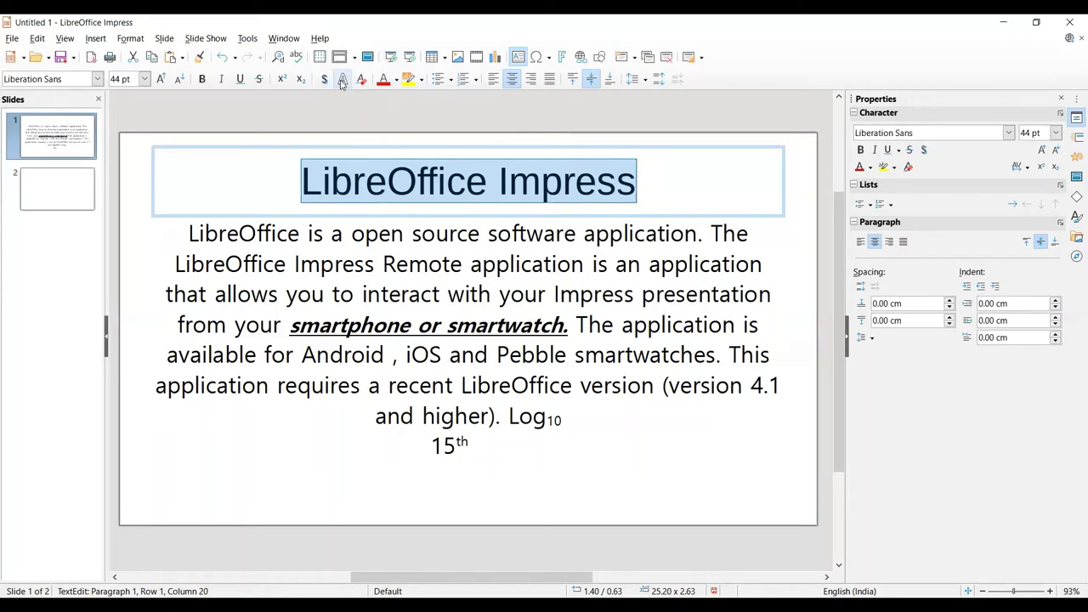
{"action": "left_click", "coordinate": [343, 80]}
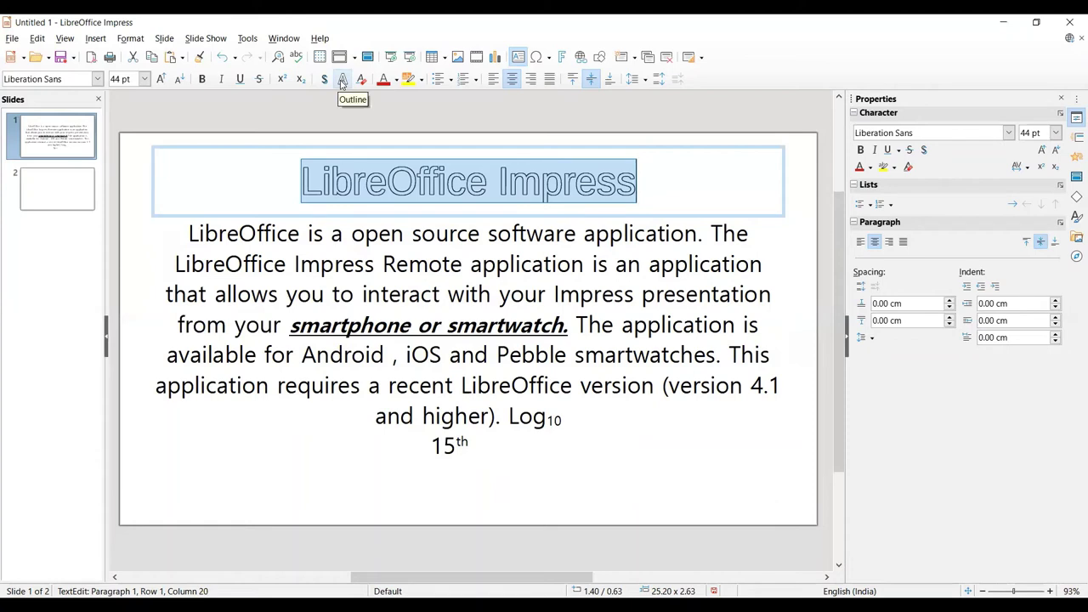
{"action": "left_click", "coordinate": [342, 80]}
{"action": "left_click", "coordinate": [343, 79]}
{"action": "left_click", "coordinate": [343, 80]}
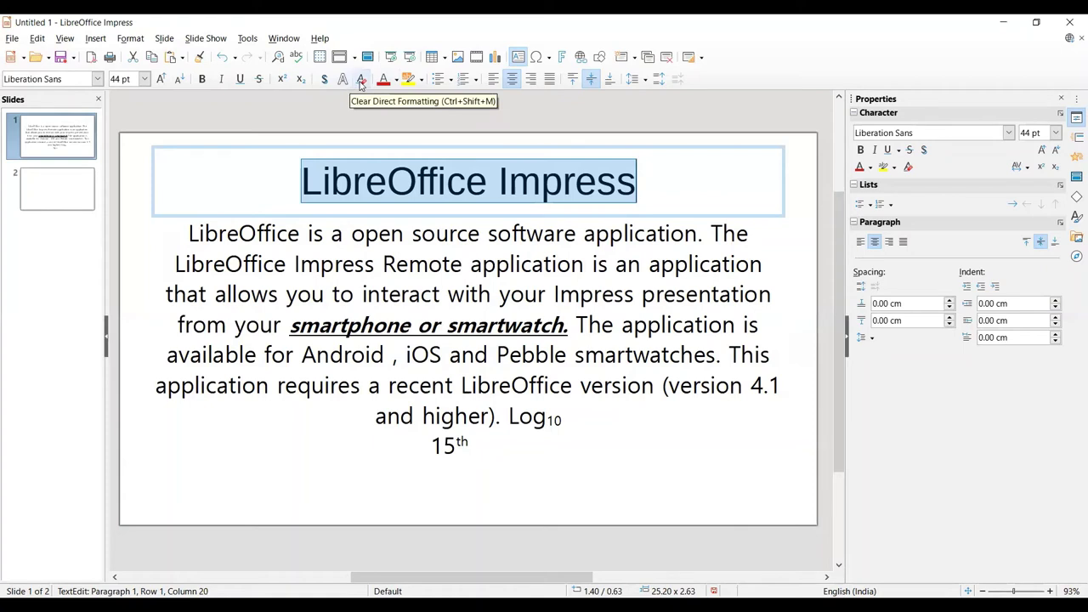
Clear direct formatting from 'smartphone or smartwatch.' so it returns to plain text
{"action": "left_click", "coordinate": [361, 80]}
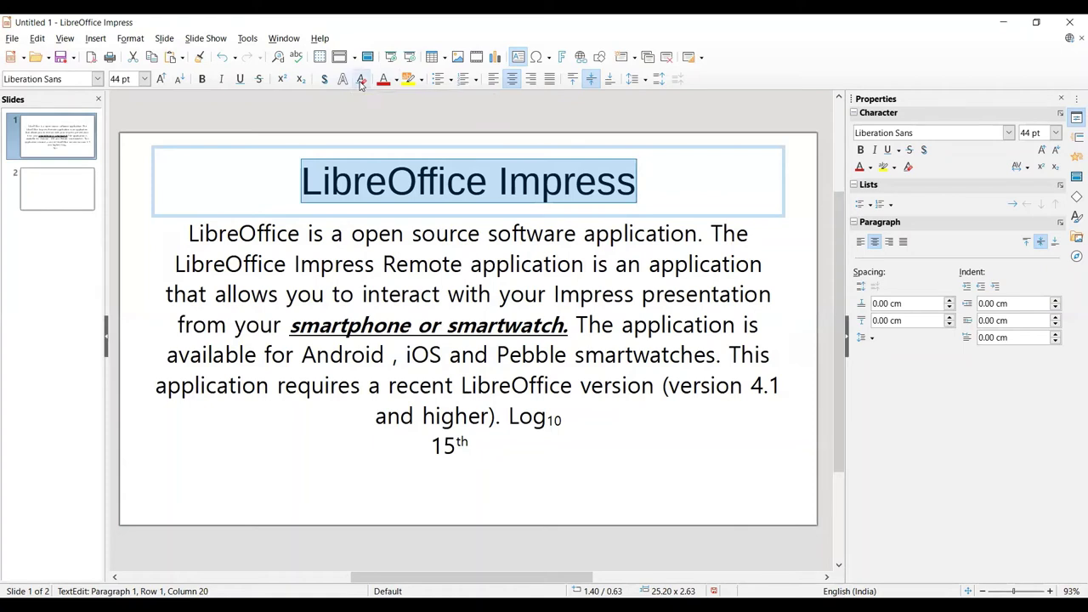
{"action": "left_click", "coordinate": [293, 328]}
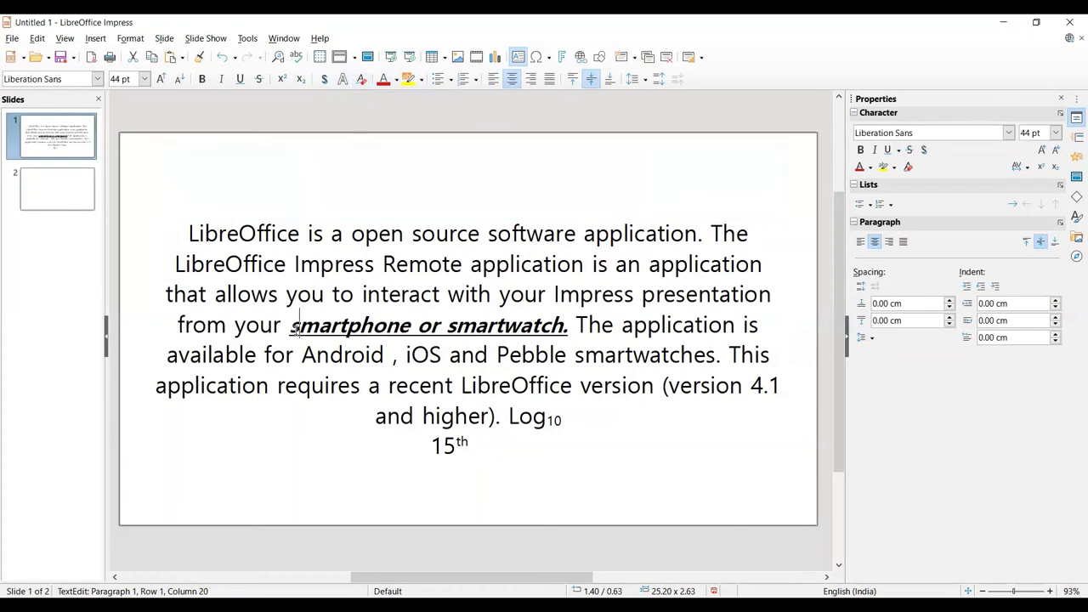
{"action": "left_click_drag", "start_coordinate": [293, 327], "coordinate": [571, 332]}
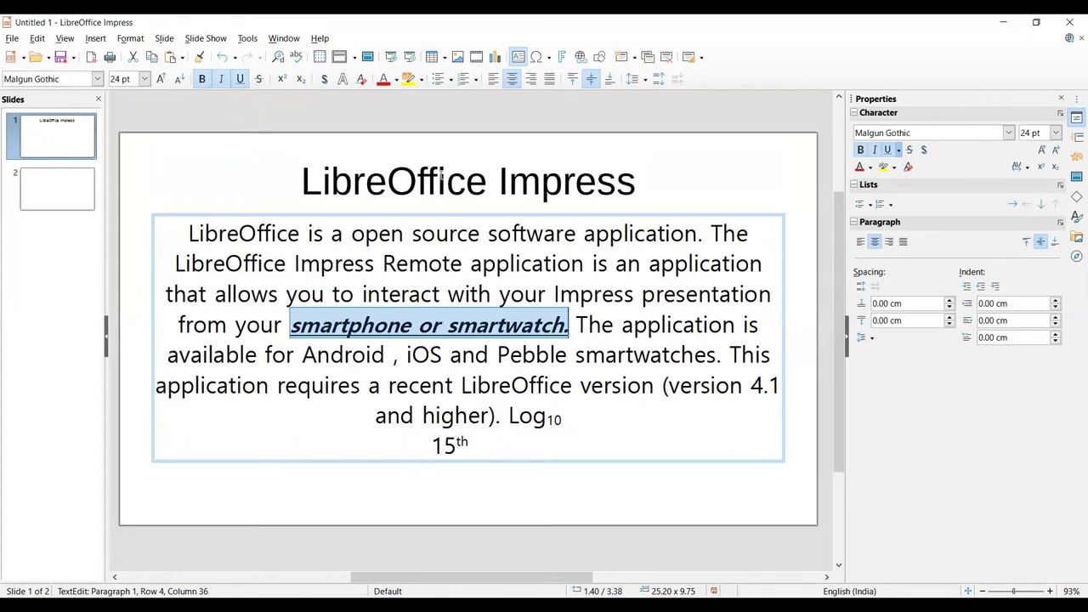
{"action": "left_click", "coordinate": [362, 80]}
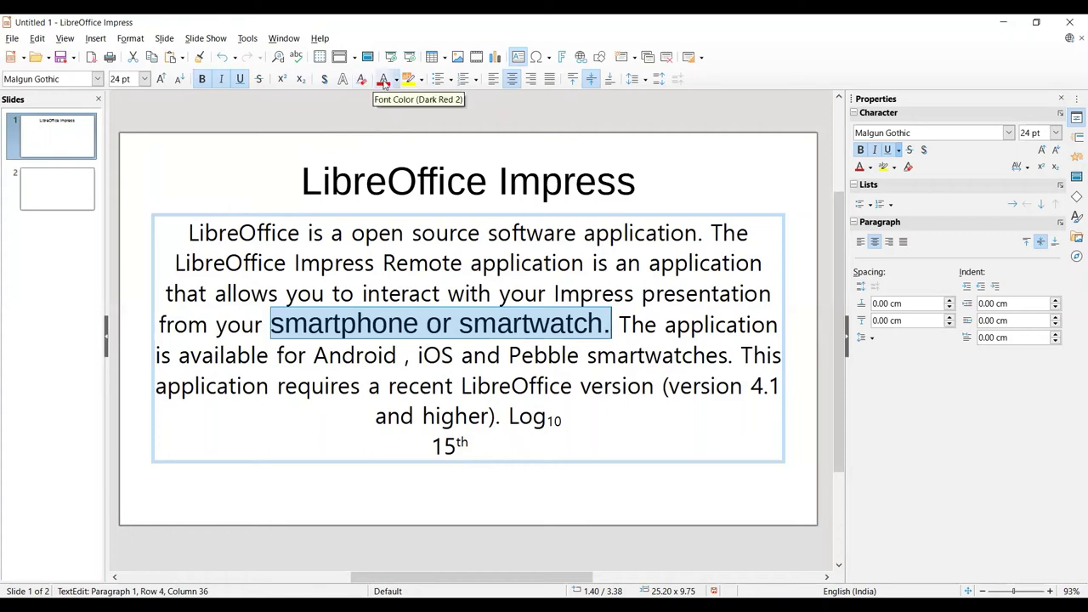
Colour 'smartphone or smartwatch' Dark Red 2, cancelling the custom colour picker
{"action": "left_click", "coordinate": [321, 183]}
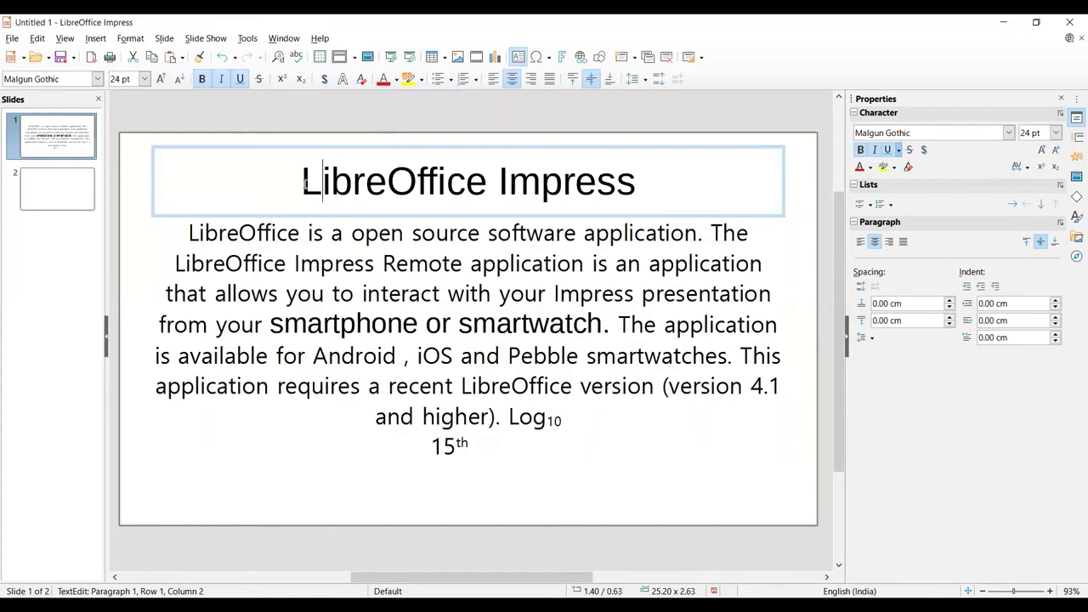
{"action": "mouse_move", "coordinate": [271, 323]}
{"action": "left_mouse_down"}
{"action": "mouse_move", "coordinate": [631, 323]}
{"action": "mouse_move", "coordinate": [604, 323]}
{"action": "left_mouse_up"}
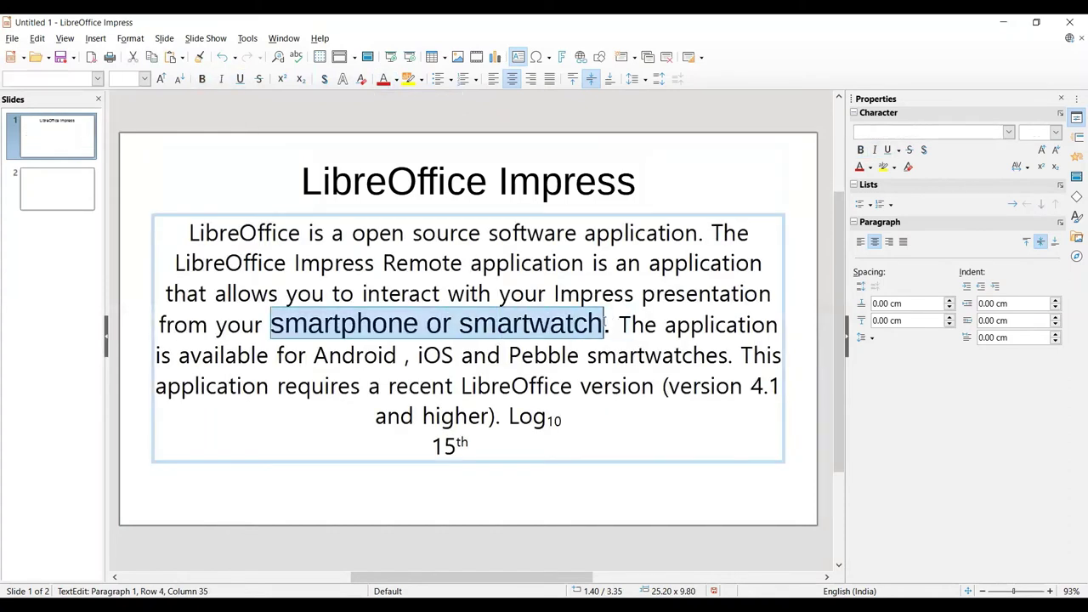
{"action": "left_click", "coordinate": [382, 81]}
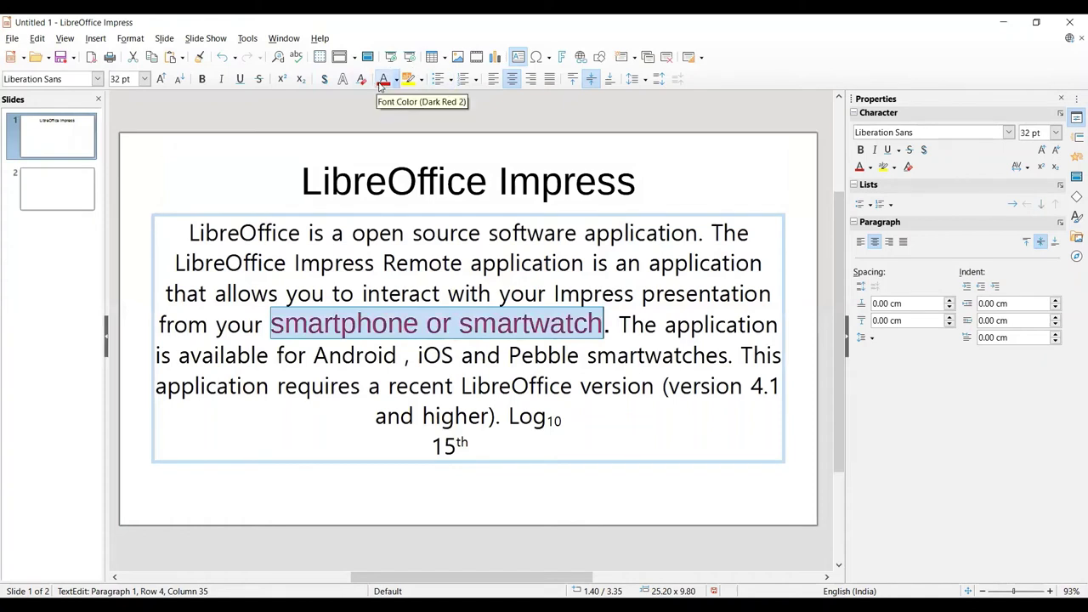
{"action": "left_click", "coordinate": [397, 81]}
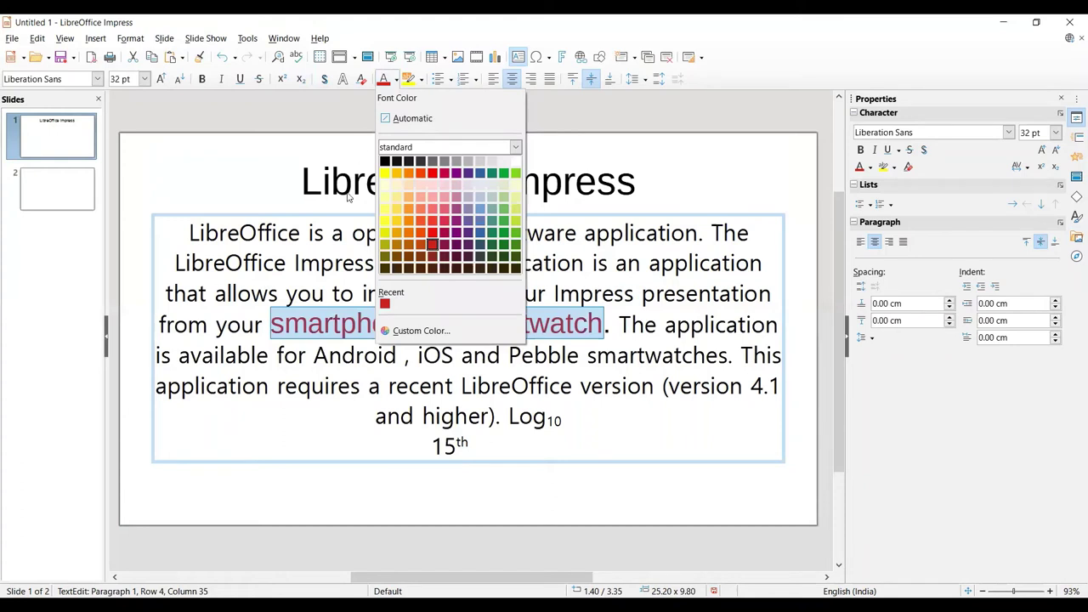
{"action": "left_click", "coordinate": [430, 333]}
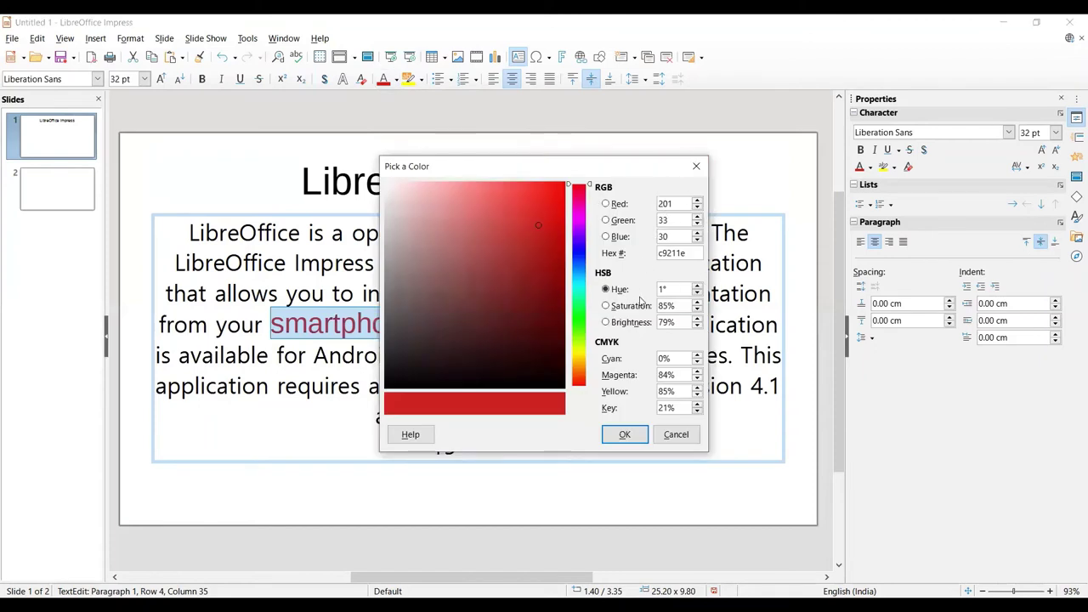
{"action": "left_click", "coordinate": [675, 434]}
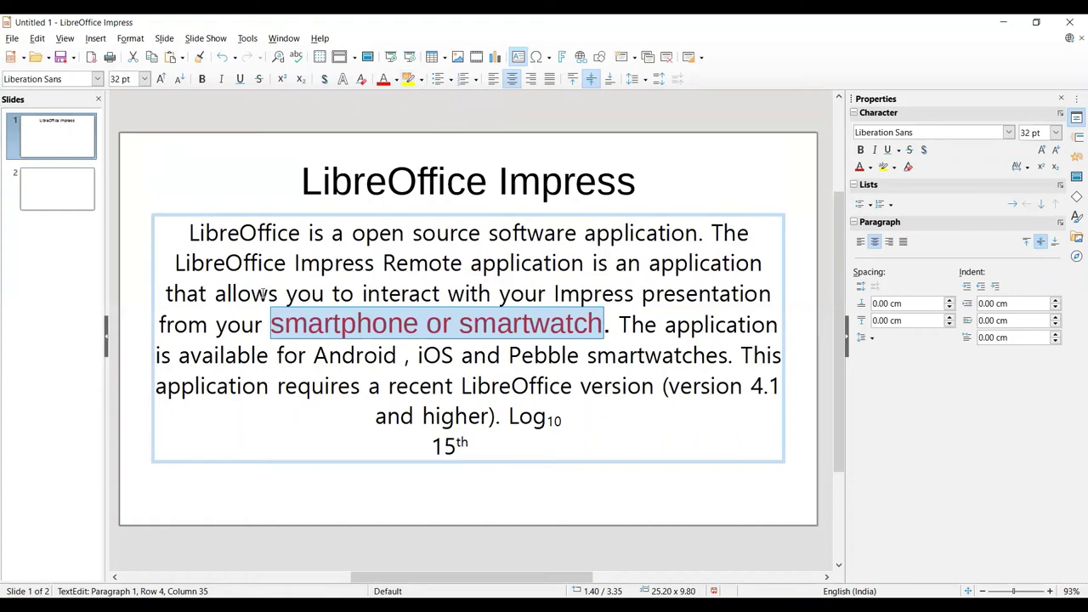
Apply a light red highlight to the phrase 'smartphone or smartwatch', then resume editing the body text
{"action": "left_click", "coordinate": [420, 79]}
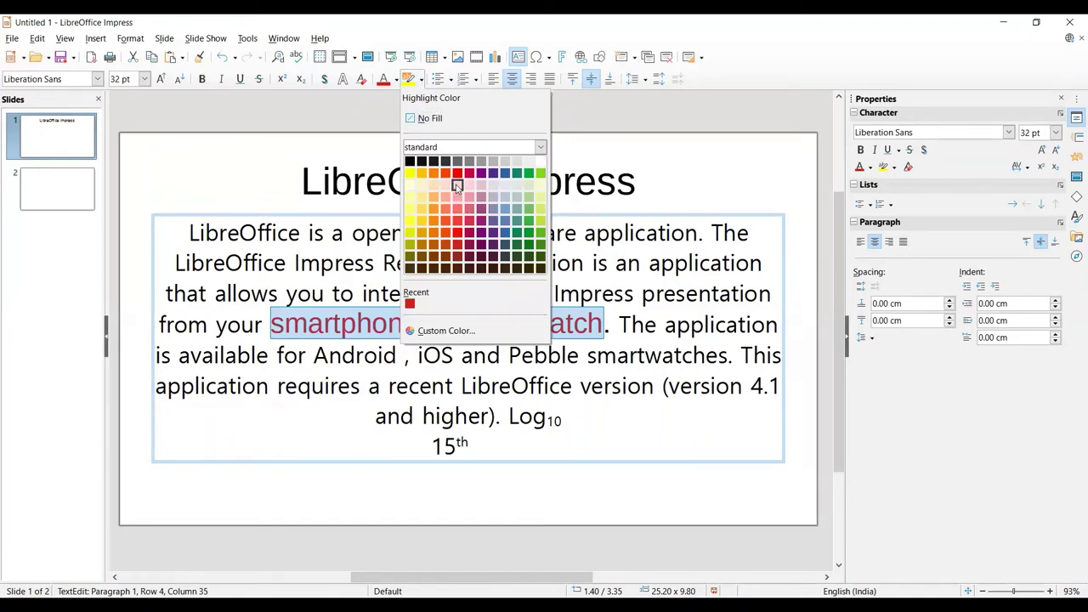
{"action": "left_click", "coordinate": [456, 185]}
{"action": "key", "text": "Escape"}
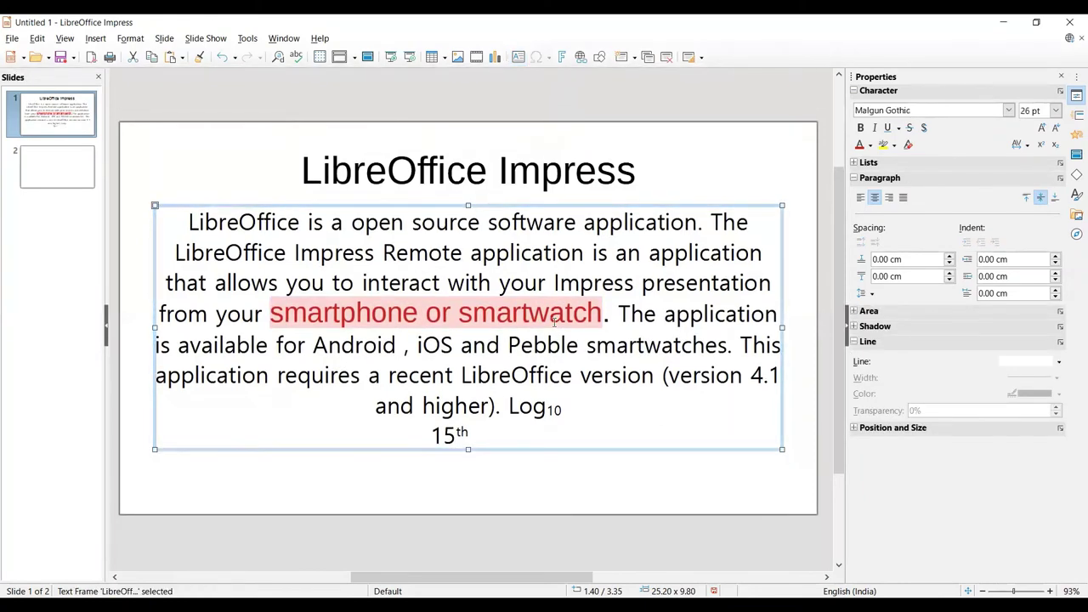
{"action": "left_click", "coordinate": [644, 327]}
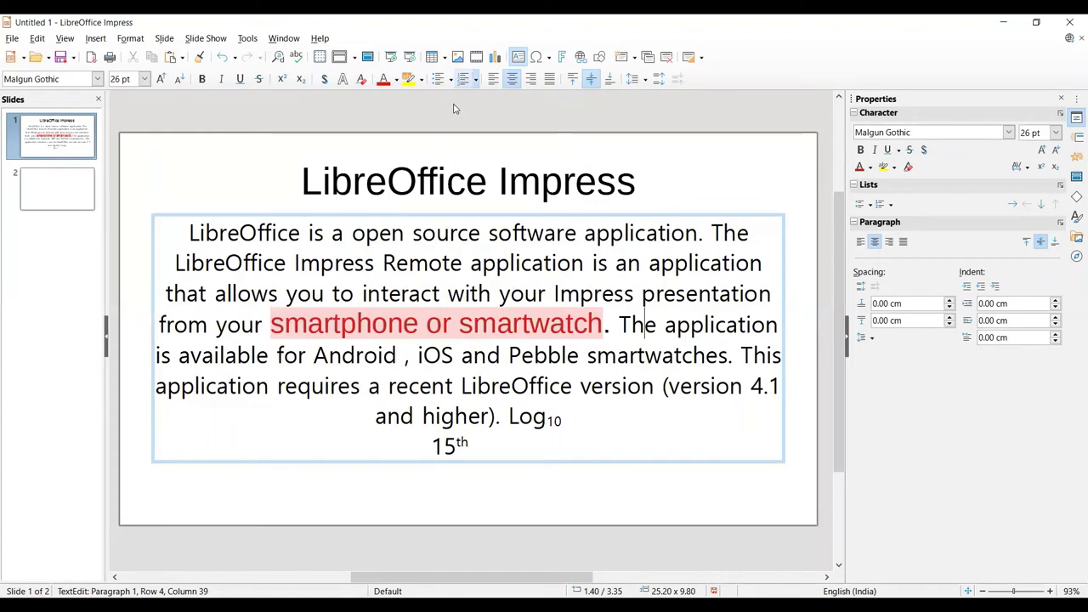
Bullet the body text and break it into paragraphs before 'The', 'that' and 'smartphone'
{"action": "left_click", "coordinate": [191, 232]}
{"action": "left_click", "coordinate": [438, 79]}
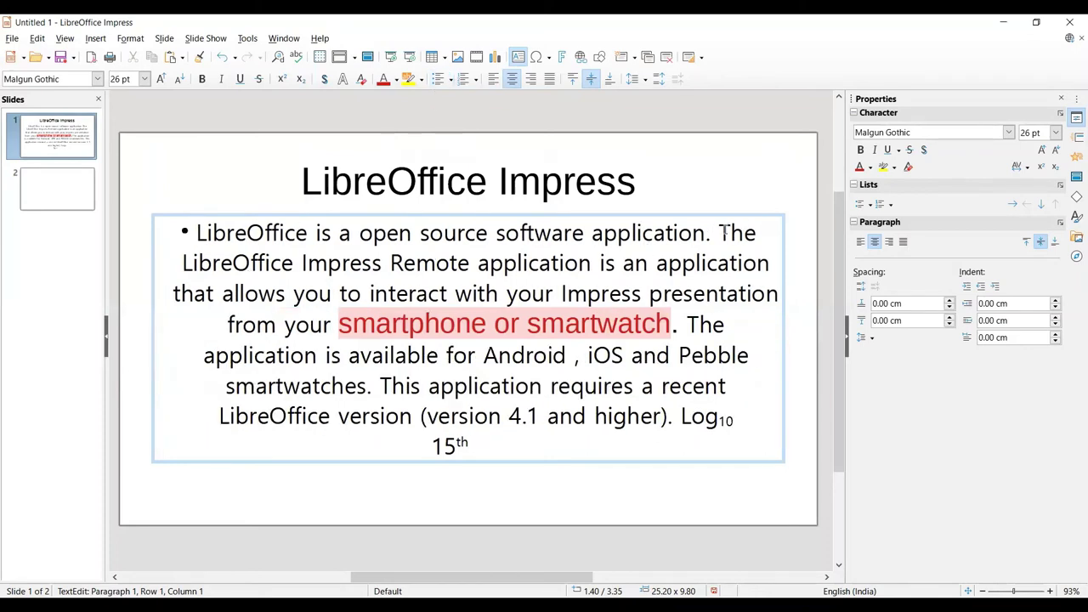
{"action": "key", "text": "Return"}
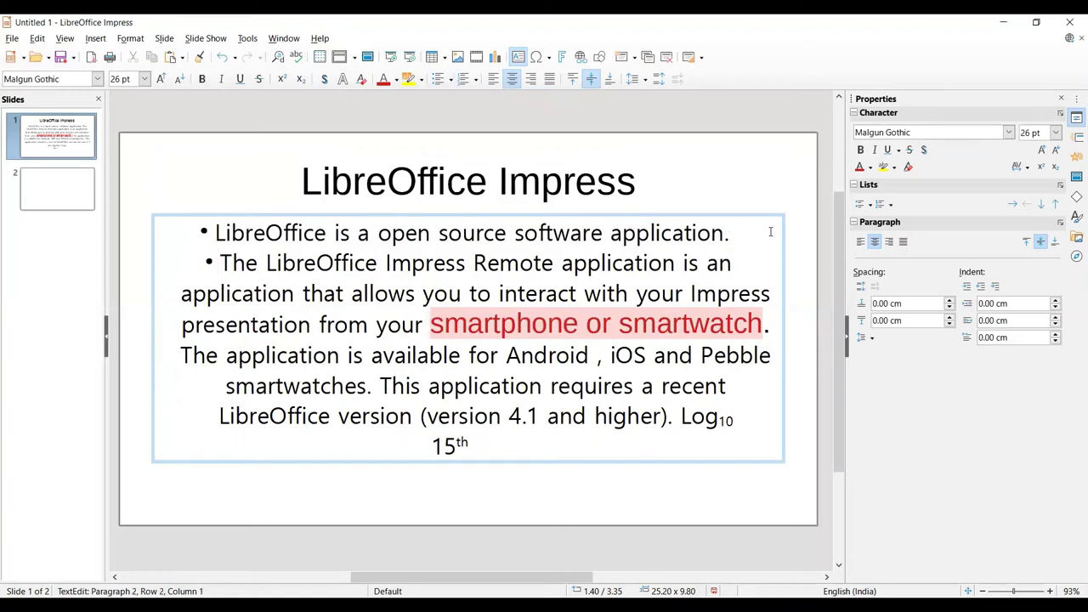
{"action": "left_click", "coordinate": [303, 293]}
{"action": "key", "text": "Return"}
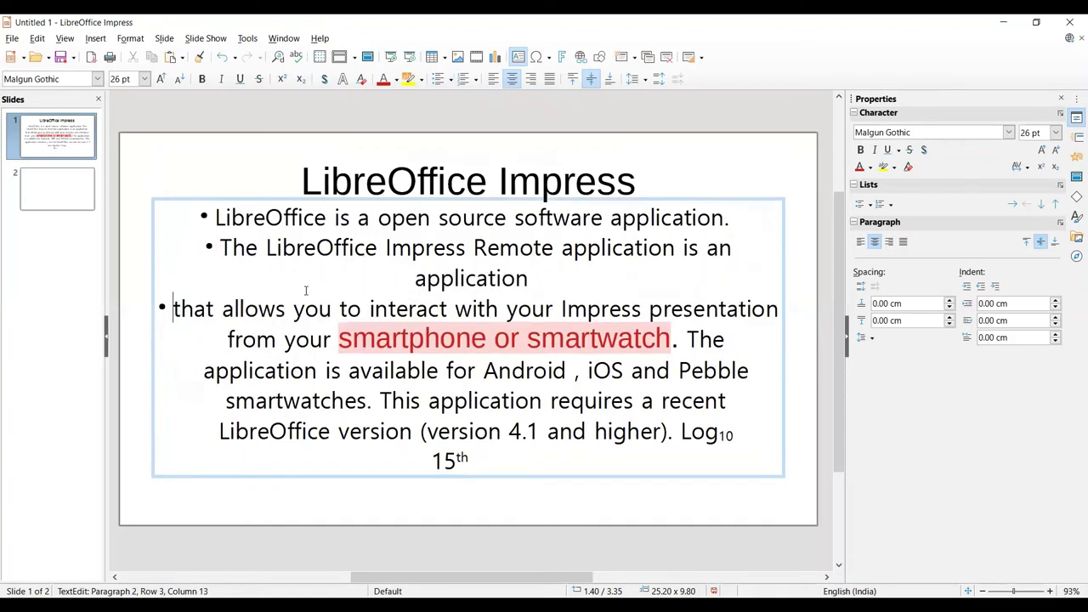
{"action": "left_click", "coordinate": [339, 338]}
{"action": "key", "text": "Return"}
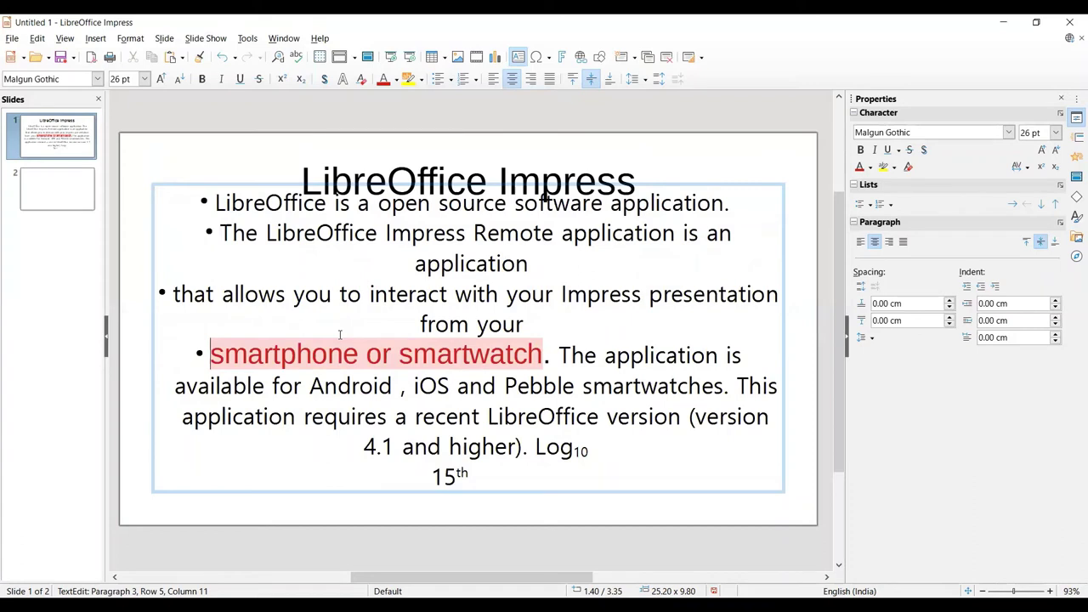
Give the smartphone paragraph an arrow bullet and move Log10 onto its own line
{"action": "left_click", "coordinate": [454, 78]}
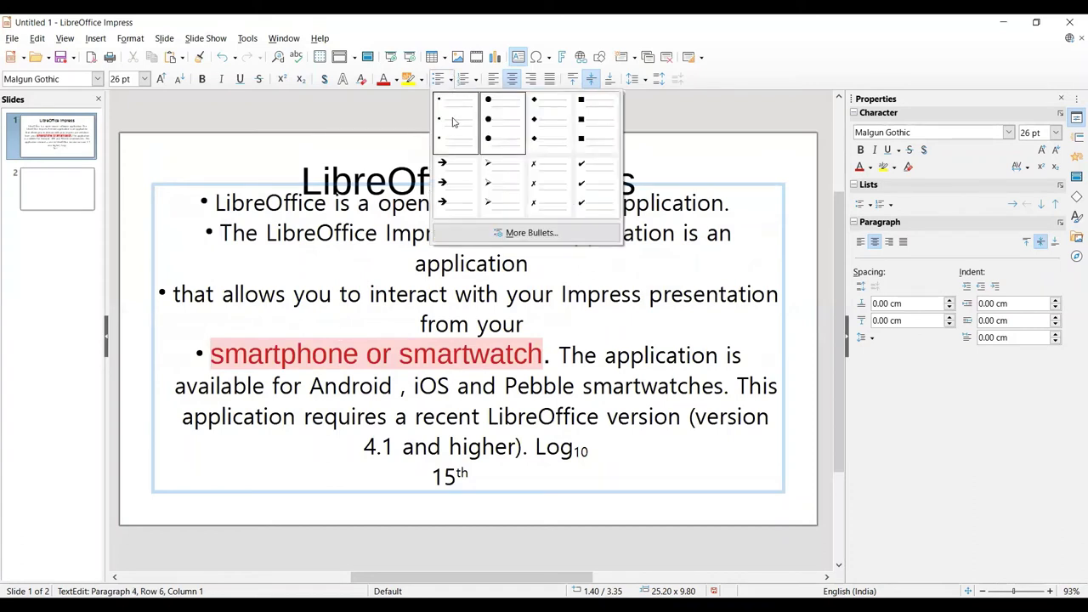
{"action": "left_click", "coordinate": [501, 189]}
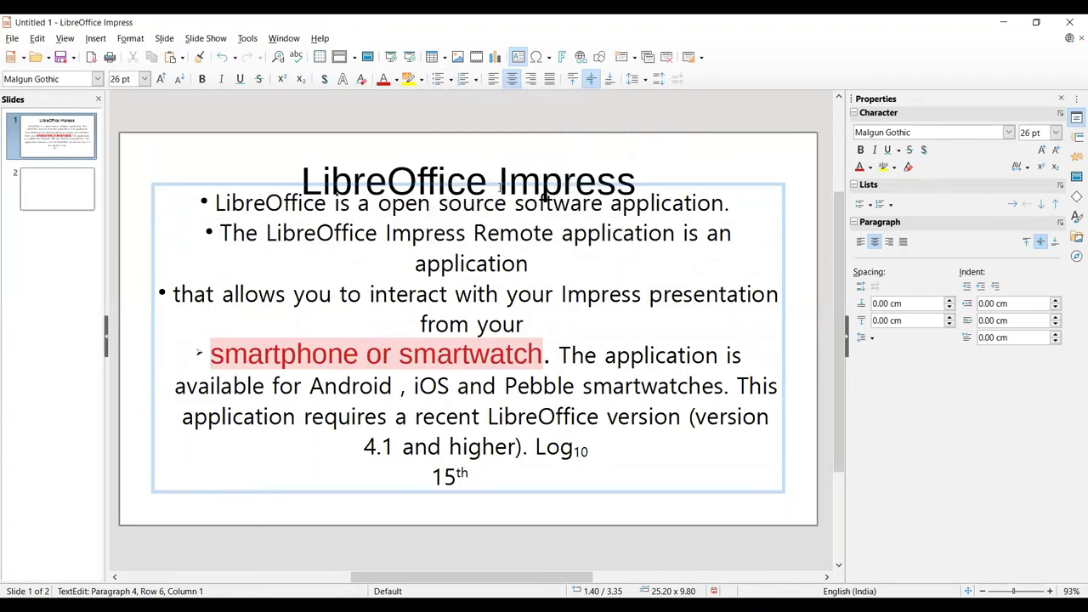
{"action": "left_click", "coordinate": [536, 445]}
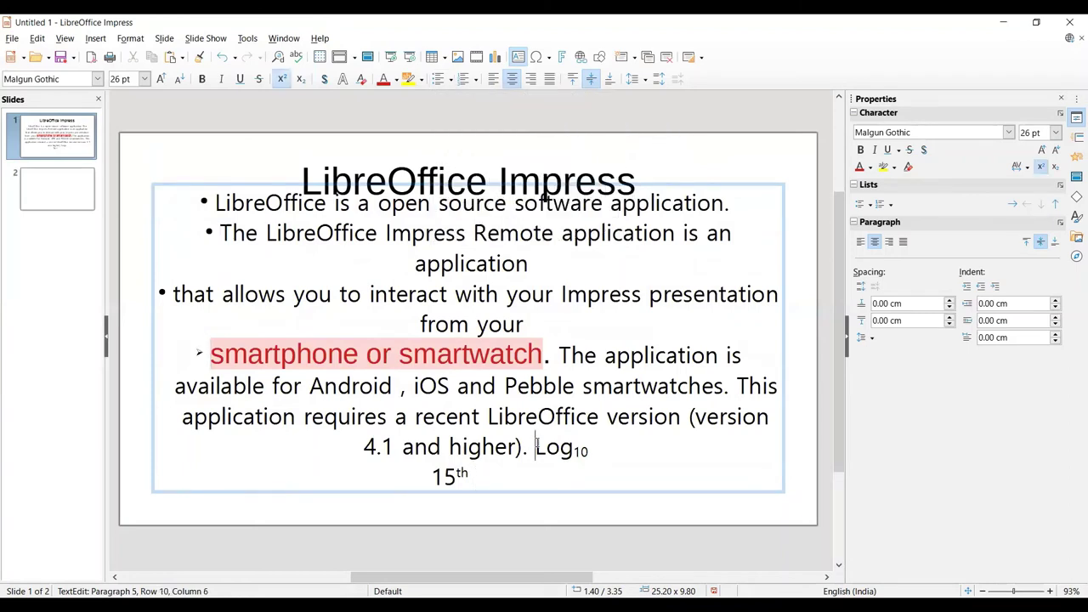
{"action": "key", "text": "Return"}
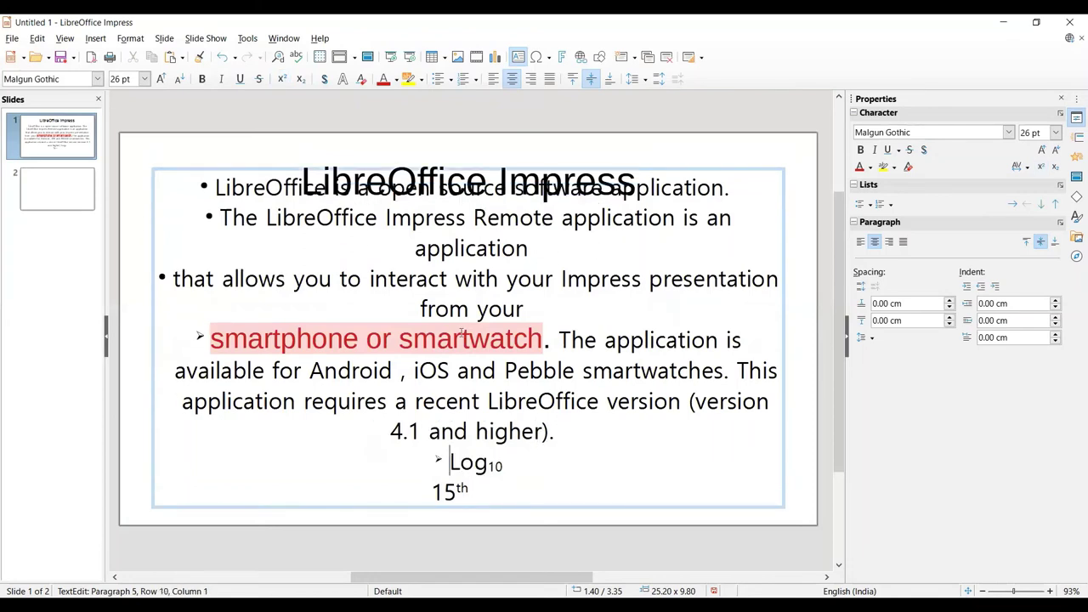
Merge Log10 back into the previous line and number the smartphone paragraph as '1)'
{"action": "key", "text": "BackSpace"}
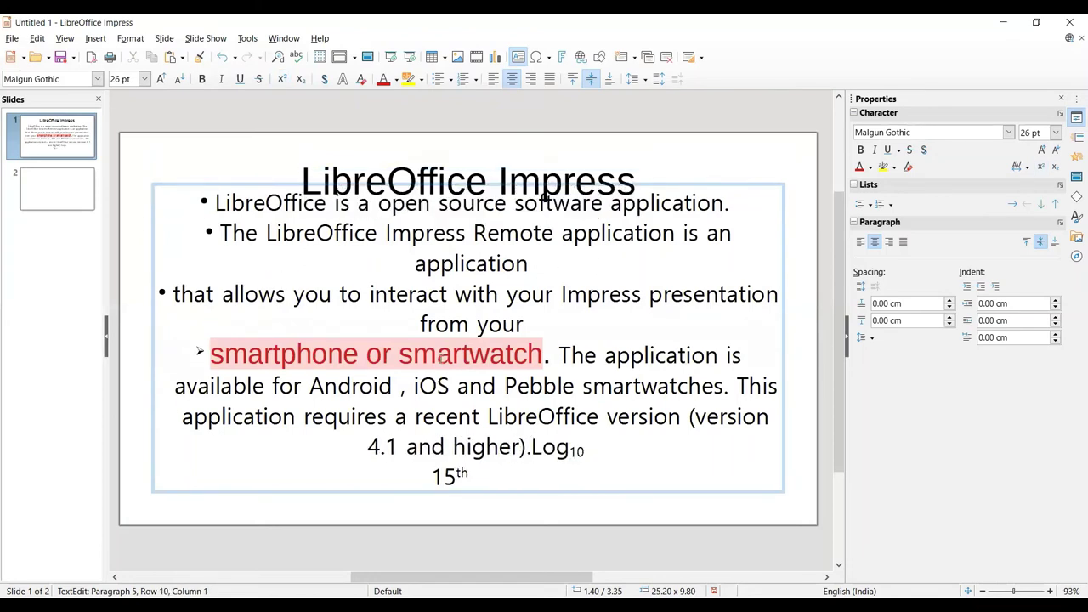
{"action": "left_click", "coordinate": [462, 79]}
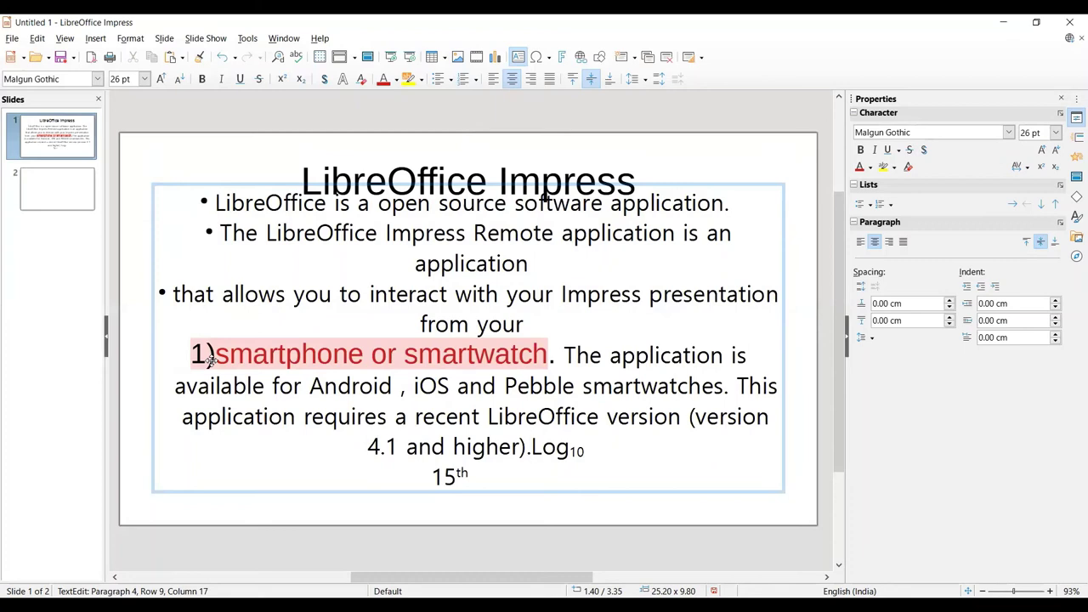
{"action": "left_click", "coordinate": [473, 79]}
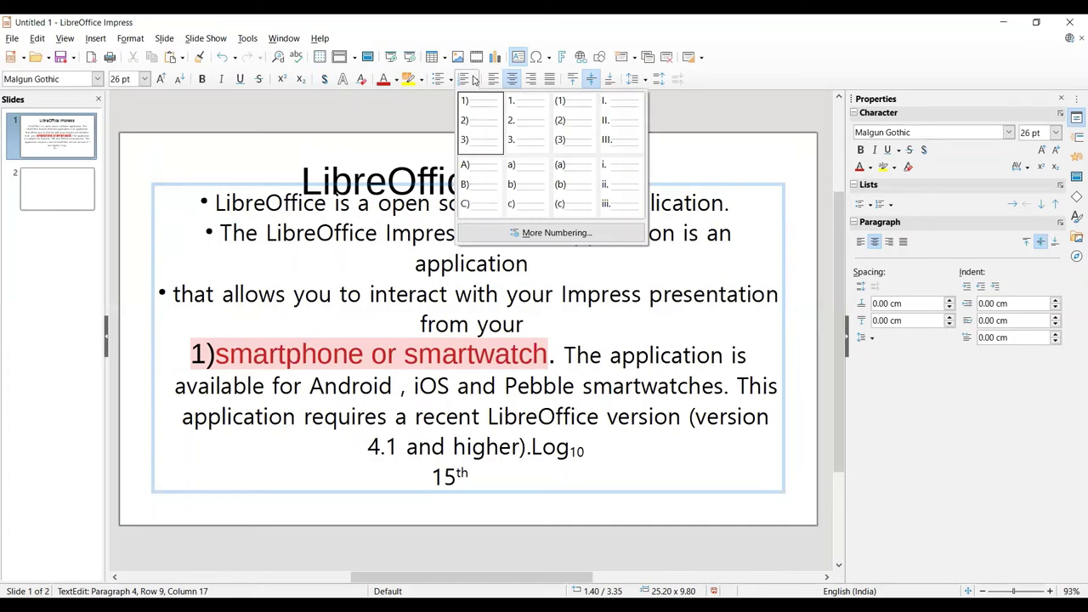
{"action": "left_click", "coordinate": [47, 202]}
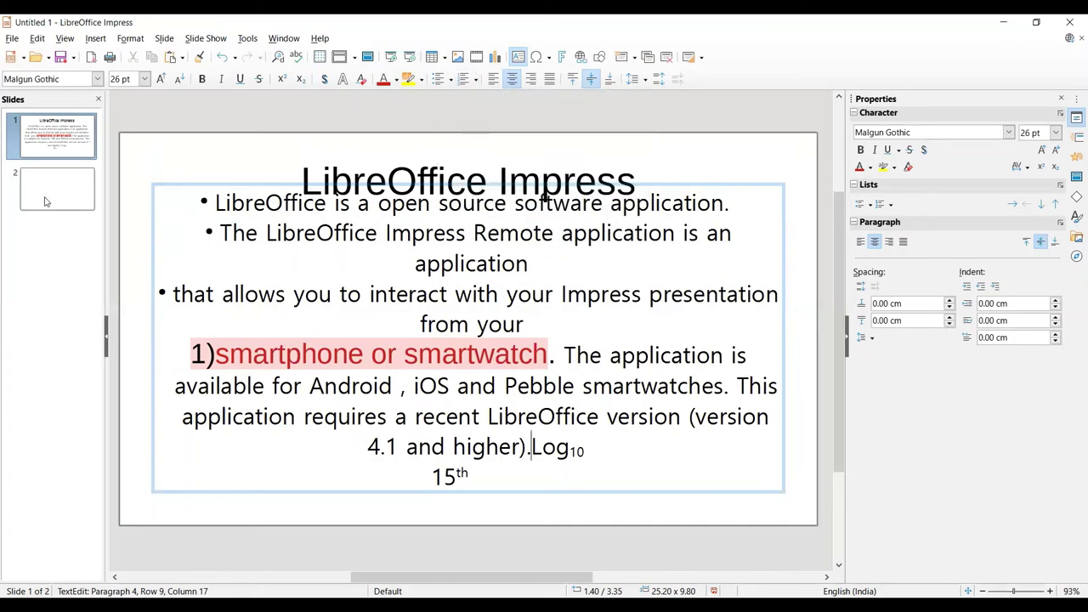
On slide 2, type the heading 'Week Days' and start a new line below it
{"action": "left_click", "coordinate": [47, 201]}
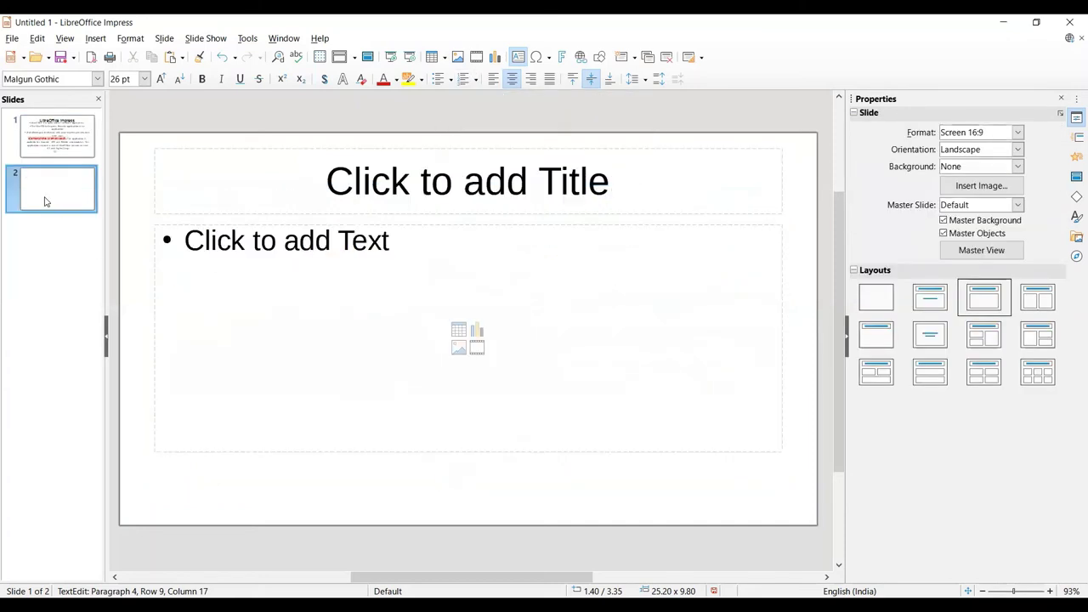
{"action": "left_click", "coordinate": [298, 247]}
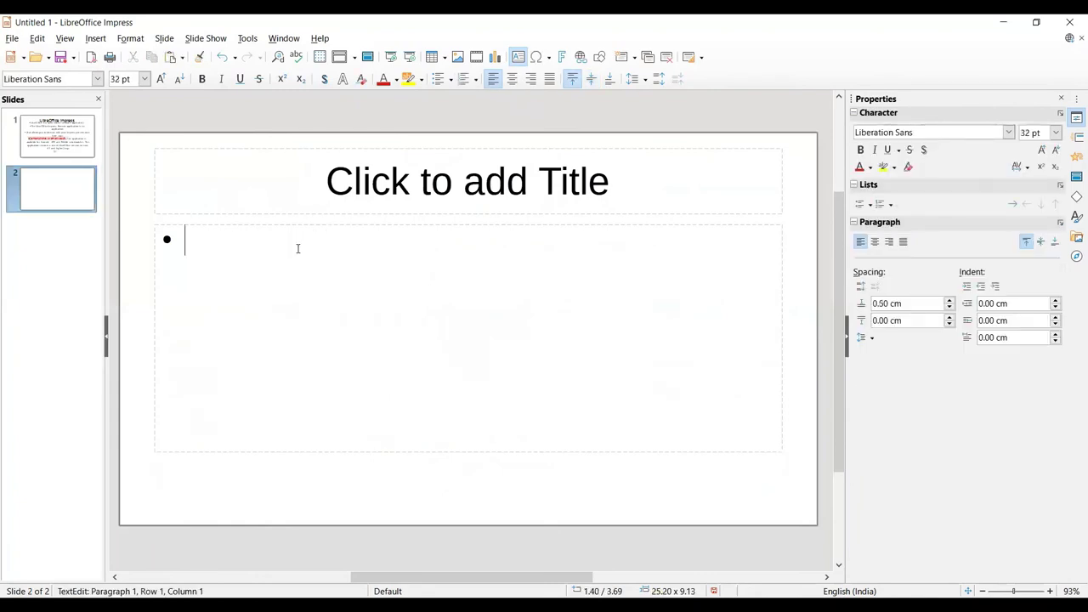
{"action": "type", "text": "Wee"}
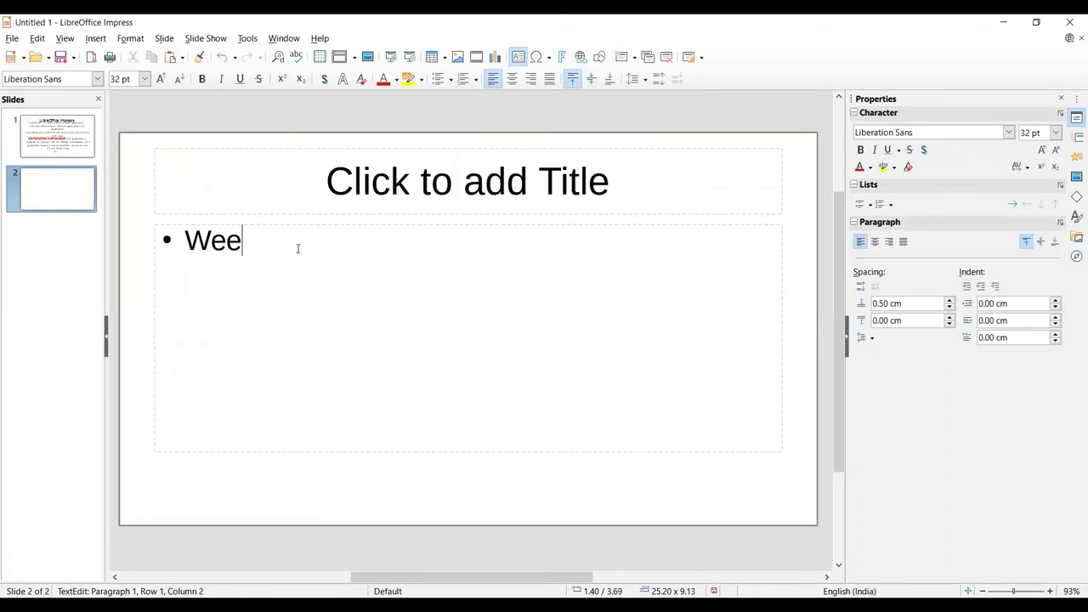
{"action": "type", "text": "k Days"}
{"action": "key", "text": "Return"}
{"action": "key", "text": "BackSpace"}
Add a) lettered items Sunday, monday and tuesday under Week Days
{"action": "left_click", "coordinate": [476, 79]}
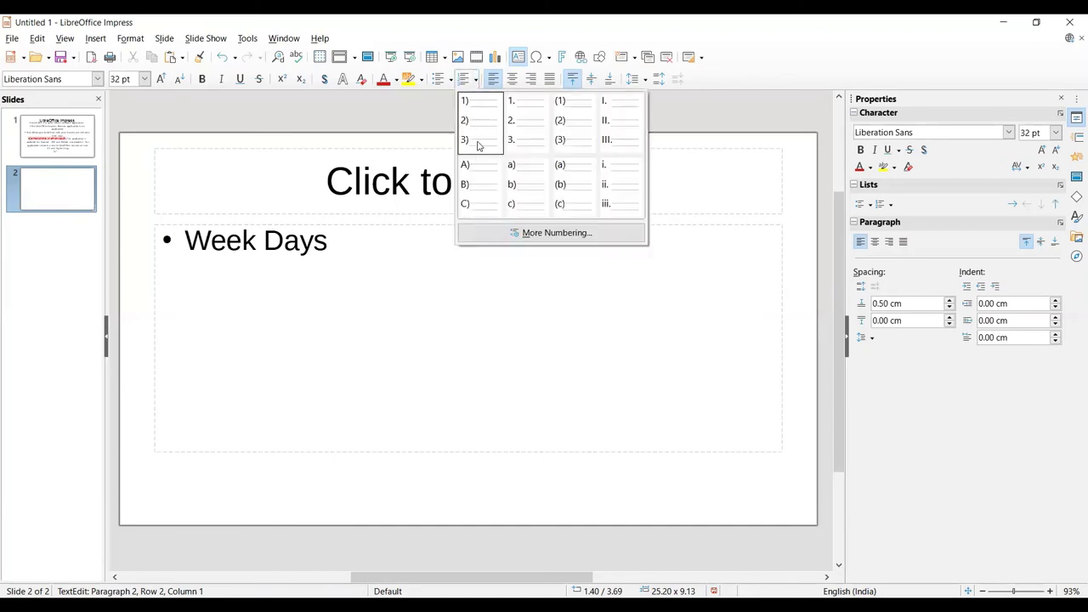
{"action": "left_click", "coordinate": [519, 182]}
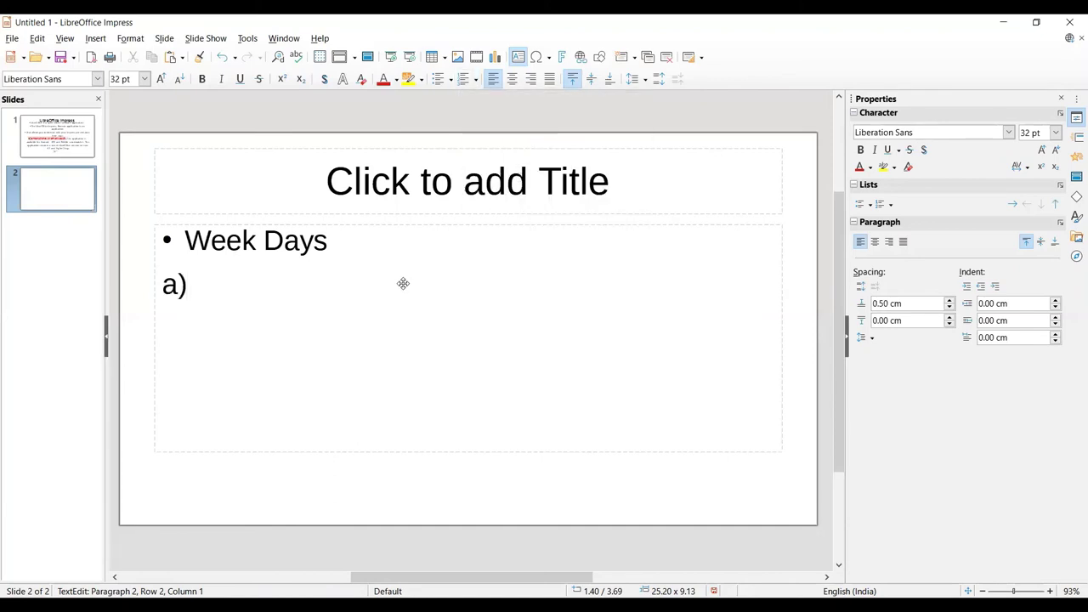
{"action": "type", "text": "Sunday"}
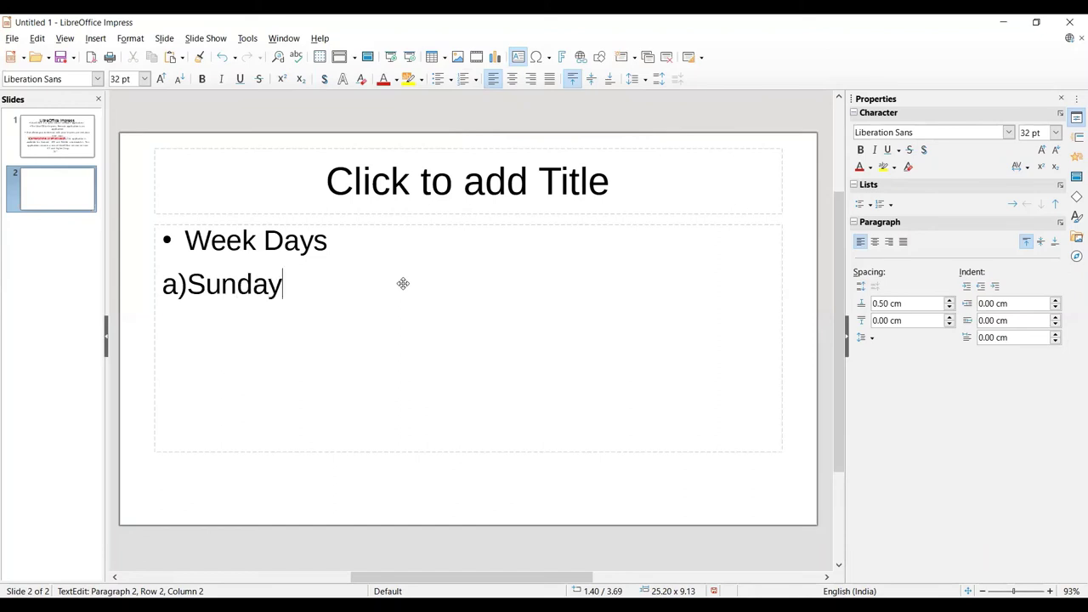
{"action": "key", "text": "Return"}
{"action": "type", "text": "mon"}
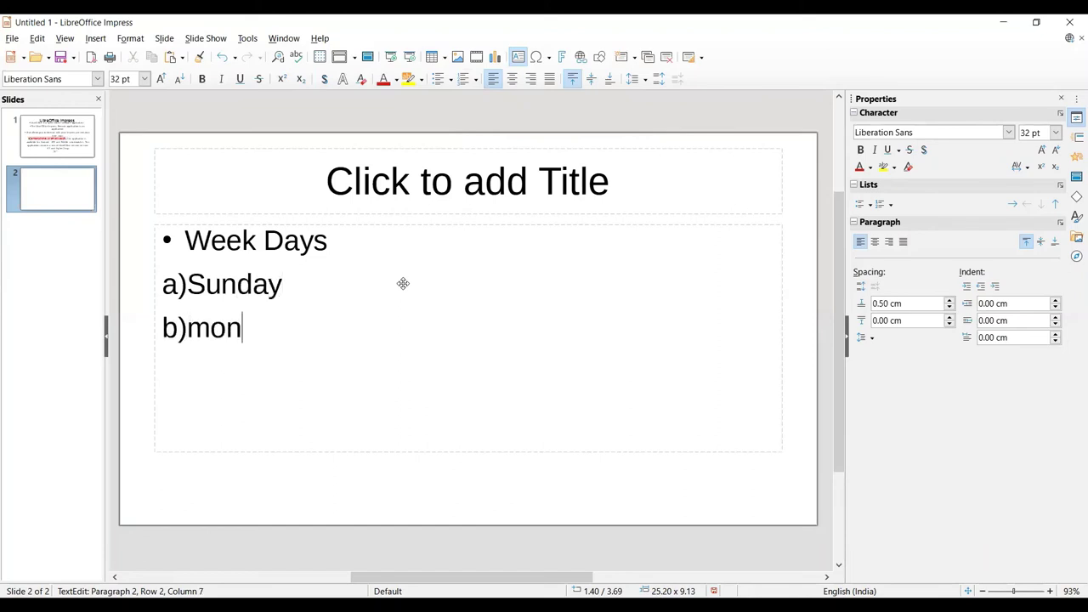
{"action": "type", "text": "day"}
{"action": "key", "text": "Return"}
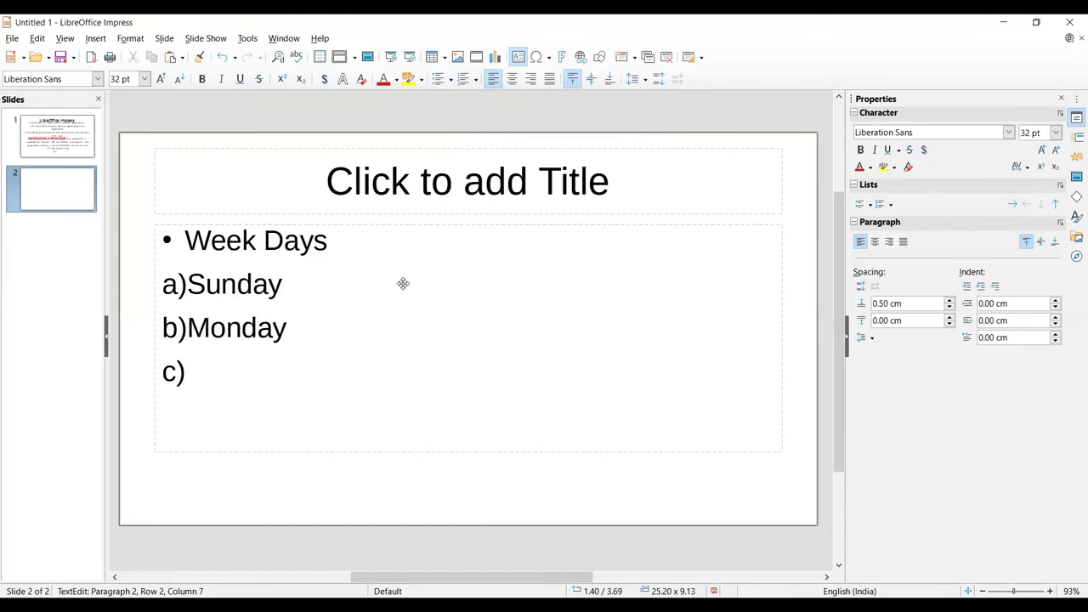
{"action": "type", "text": "c)"}
{"action": "key", "text": "BackSpace"}
{"action": "key", "text": "BackSpace"}
{"action": "type", "text": "tuw"}
{"action": "key", "text": "BackSpace"}
{"action": "type", "text": "esday"}
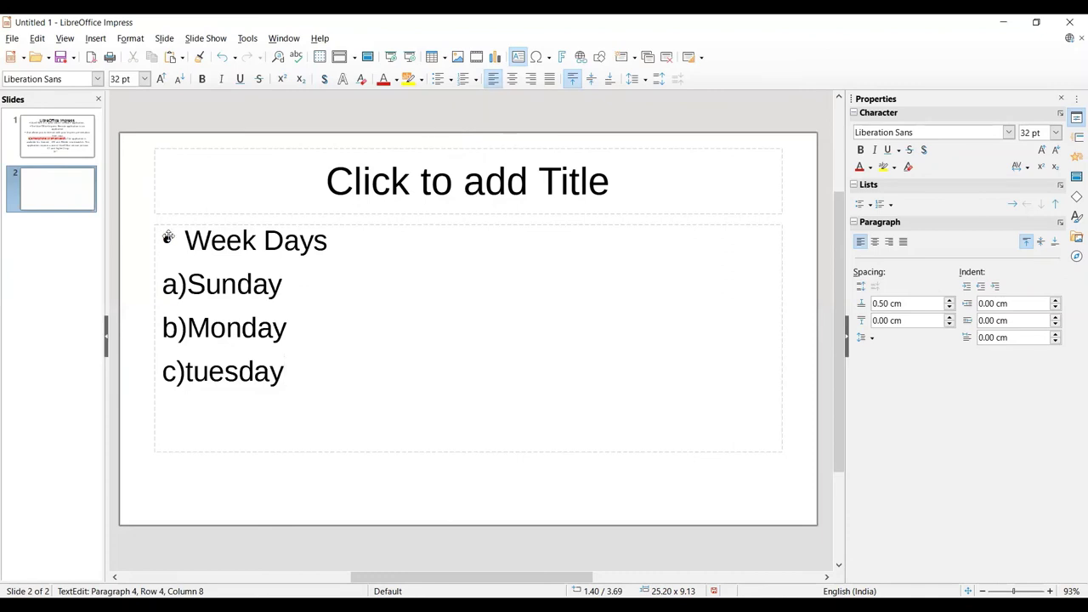
Cycle the Week Days list through center, right and justified alignment, then show slide 1
{"action": "left_click_drag", "start_coordinate": [185, 241], "coordinate": [289, 380]}
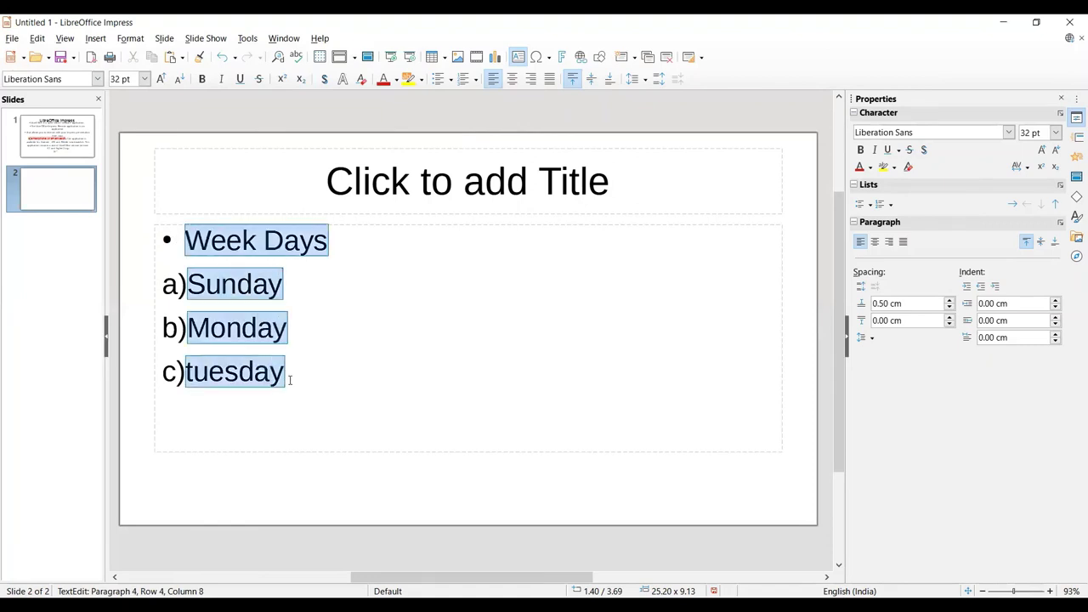
{"action": "left_click", "coordinate": [512, 79]}
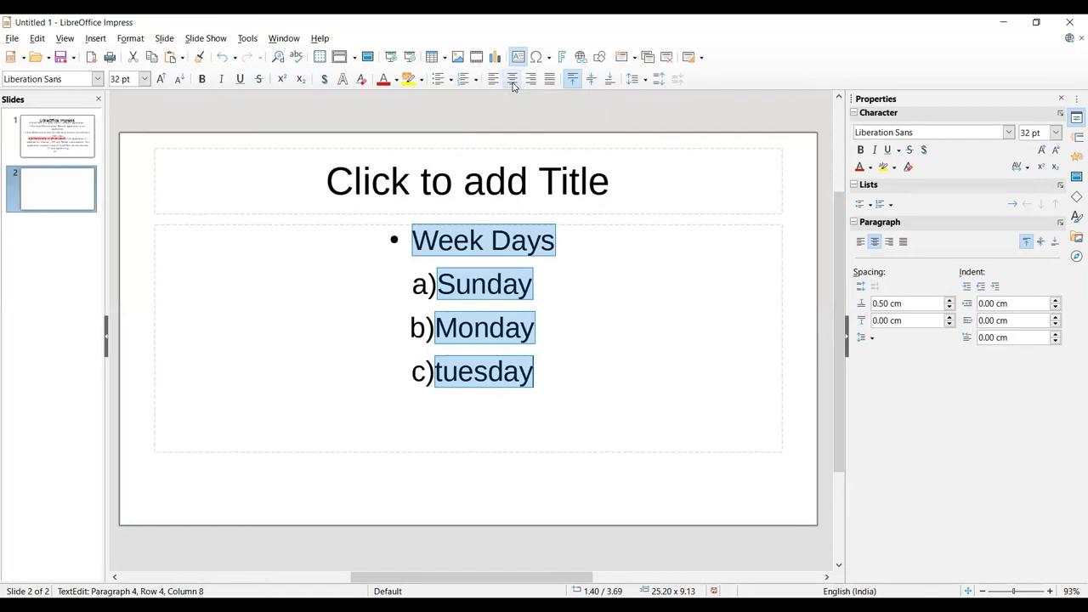
{"action": "left_click", "coordinate": [531, 82]}
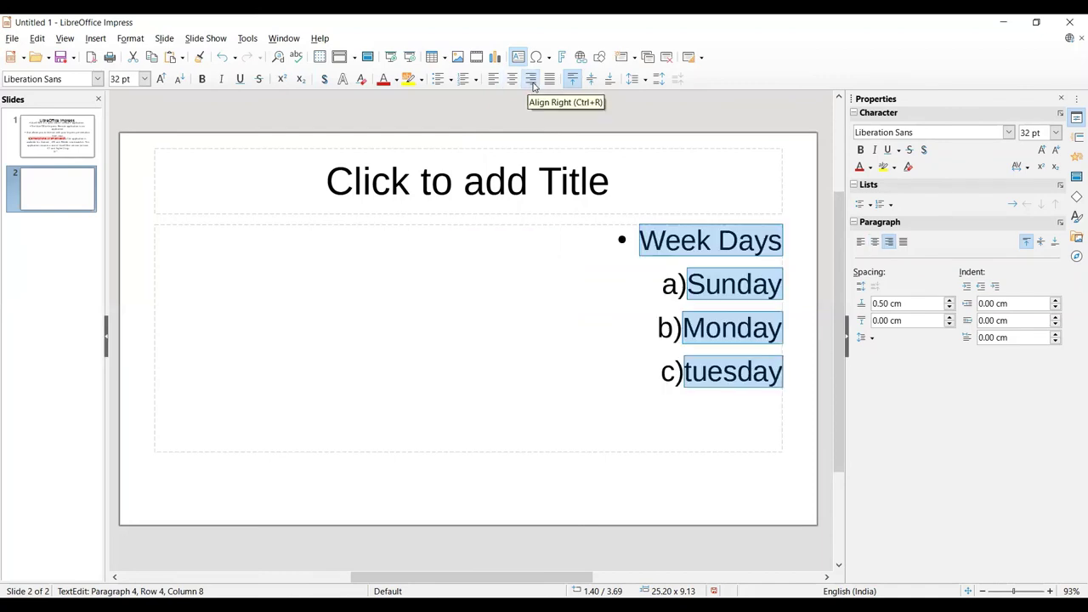
{"action": "left_click", "coordinate": [548, 81]}
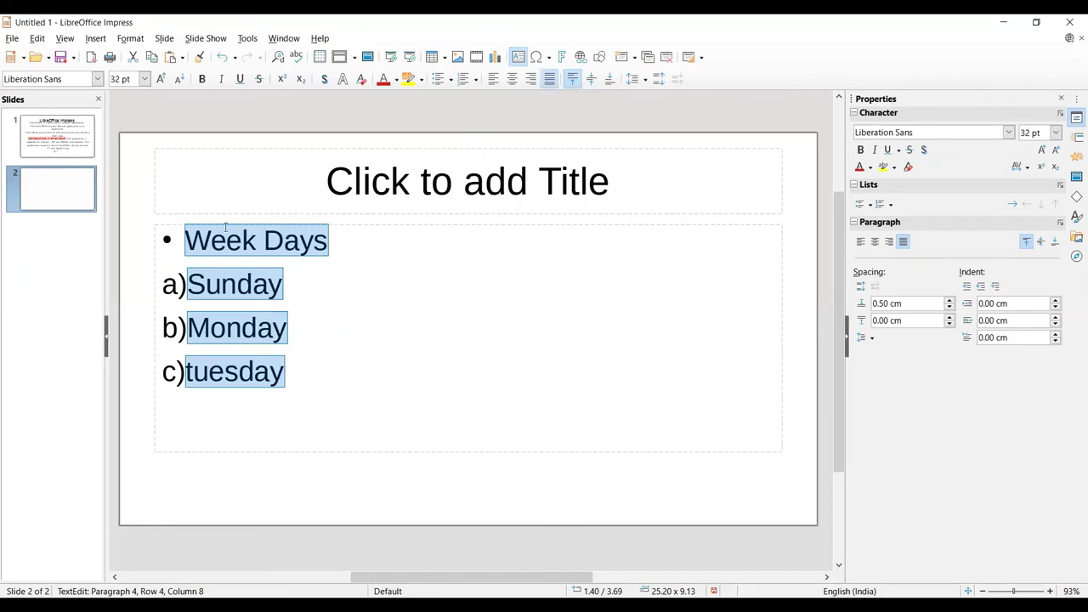
{"action": "left_click", "coordinate": [64, 136]}
Select all of slide 1's body text and set it to justified alignment
{"action": "left_click", "coordinate": [134, 167]}
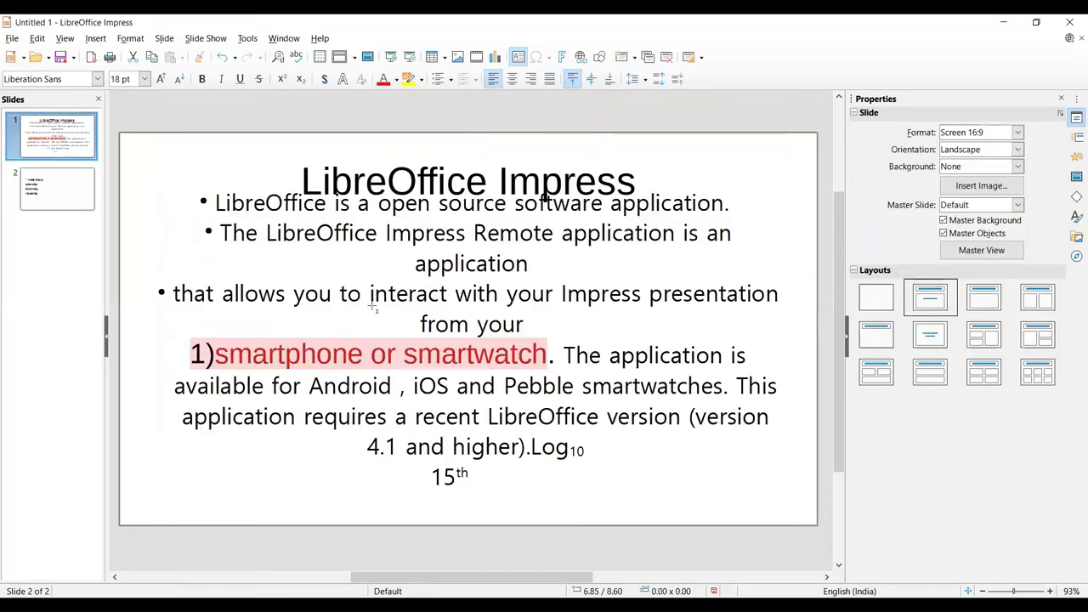
{"action": "left_click_drag", "start_coordinate": [217, 204], "coordinate": [608, 478]}
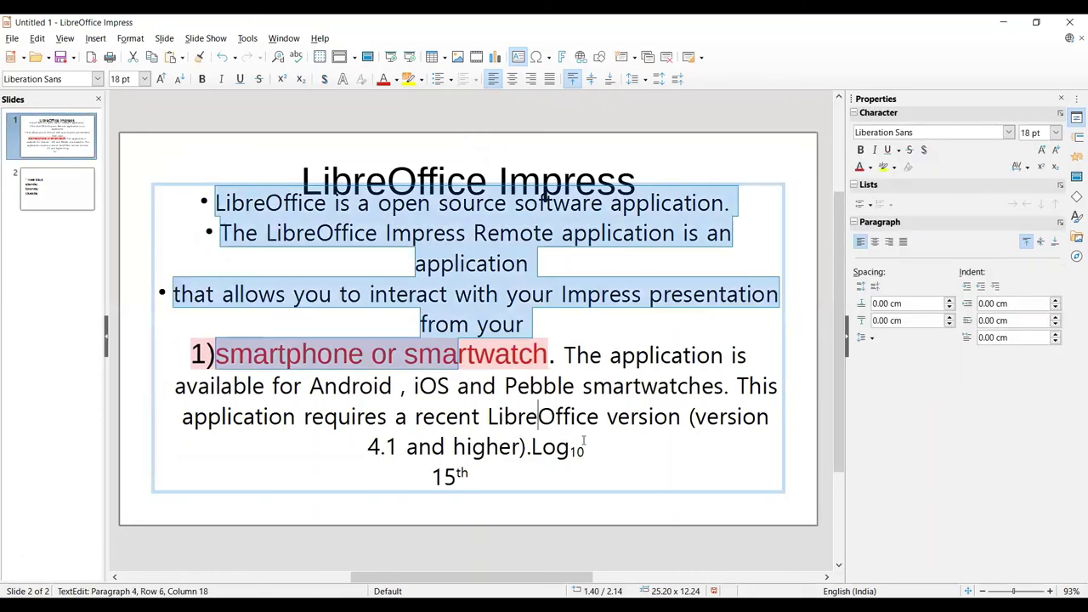
{"action": "left_click", "coordinate": [549, 79]}
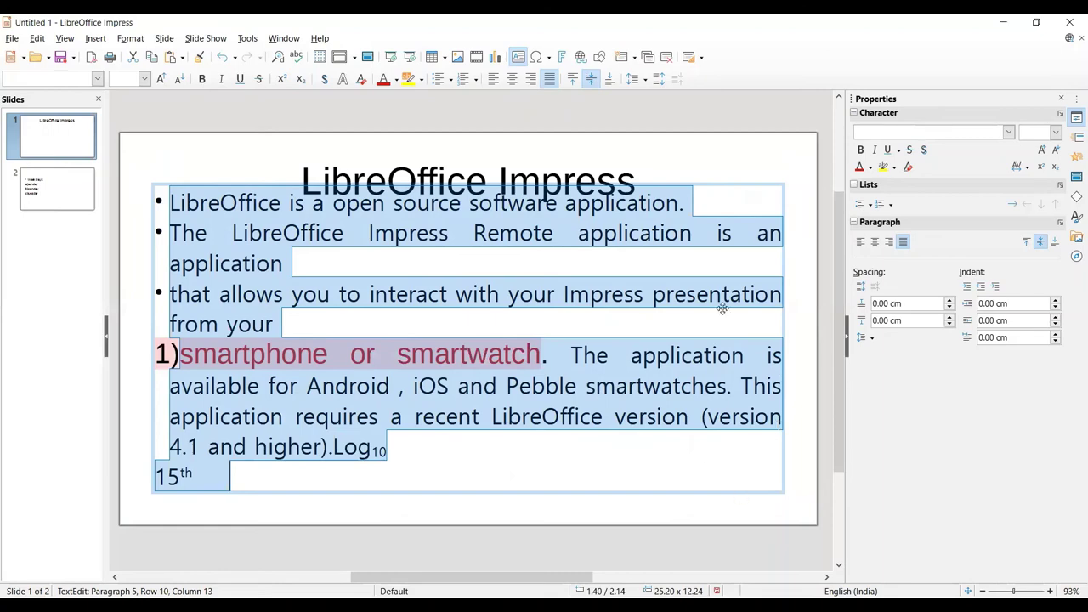
{"action": "left_click", "coordinate": [720, 177]}
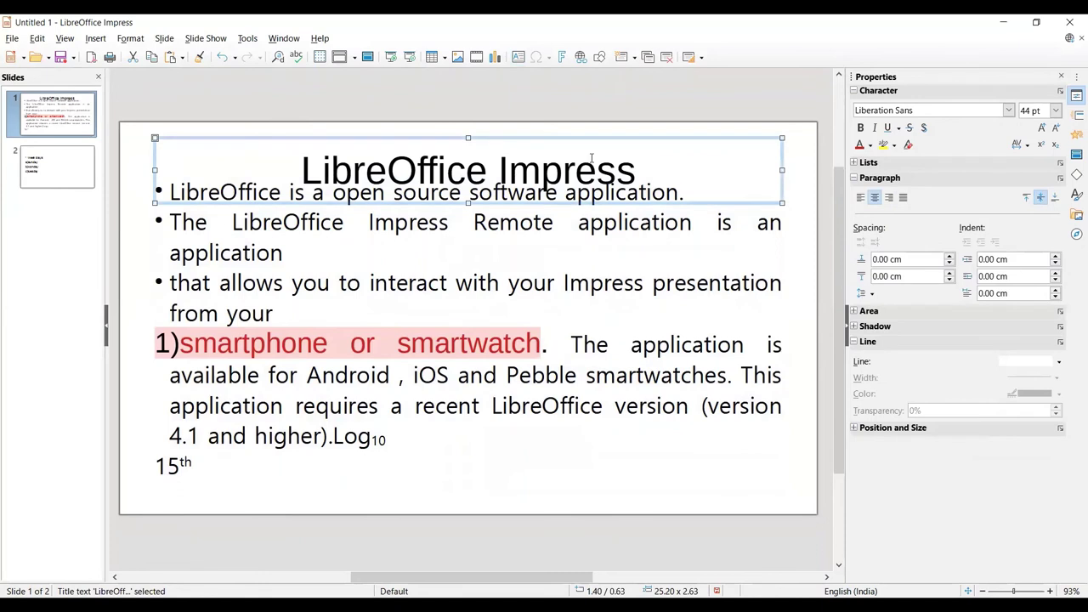
{"action": "left_click", "coordinate": [436, 292]}
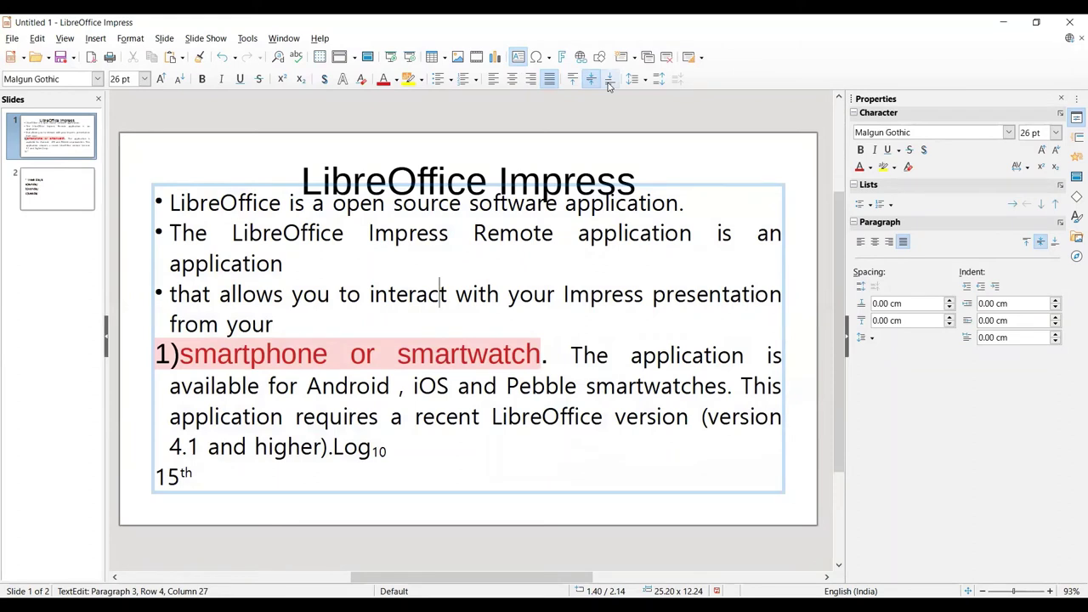
On slide 2, center the Week Days list horizontally and anchor it to the top of its box
{"action": "left_click", "coordinate": [62, 188]}
{"action": "left_click", "coordinate": [268, 284]}
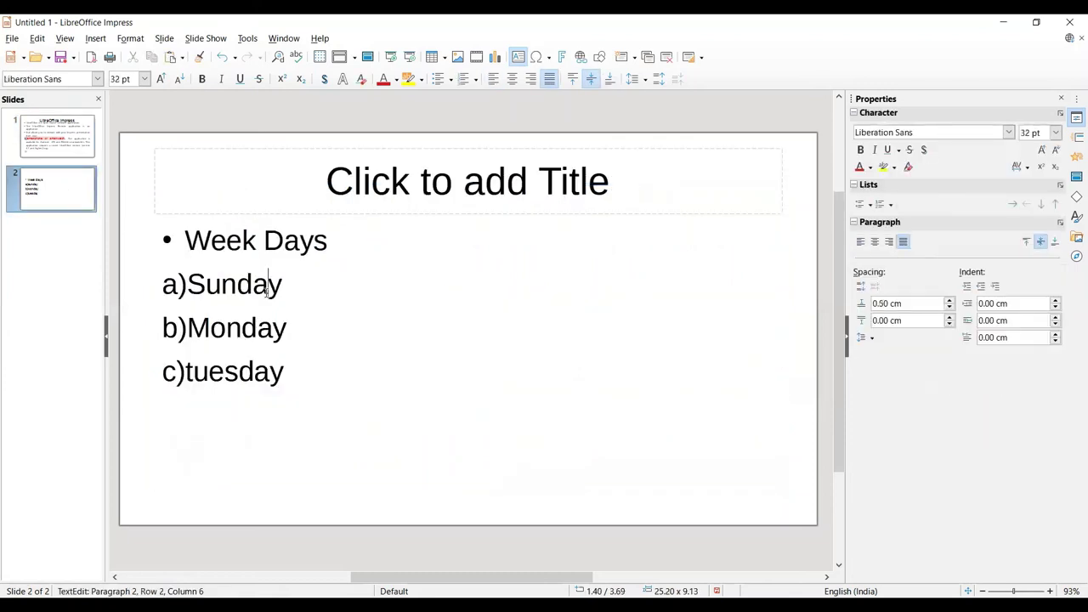
{"action": "left_click", "coordinate": [181, 243]}
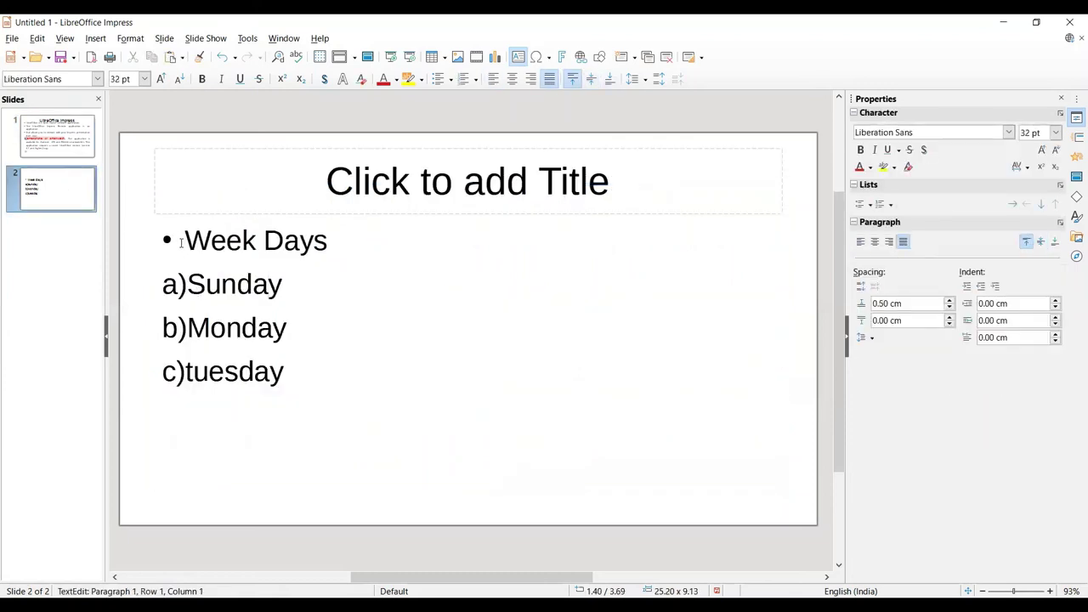
{"action": "left_click_drag", "start_coordinate": [184, 241], "coordinate": [315, 388]}
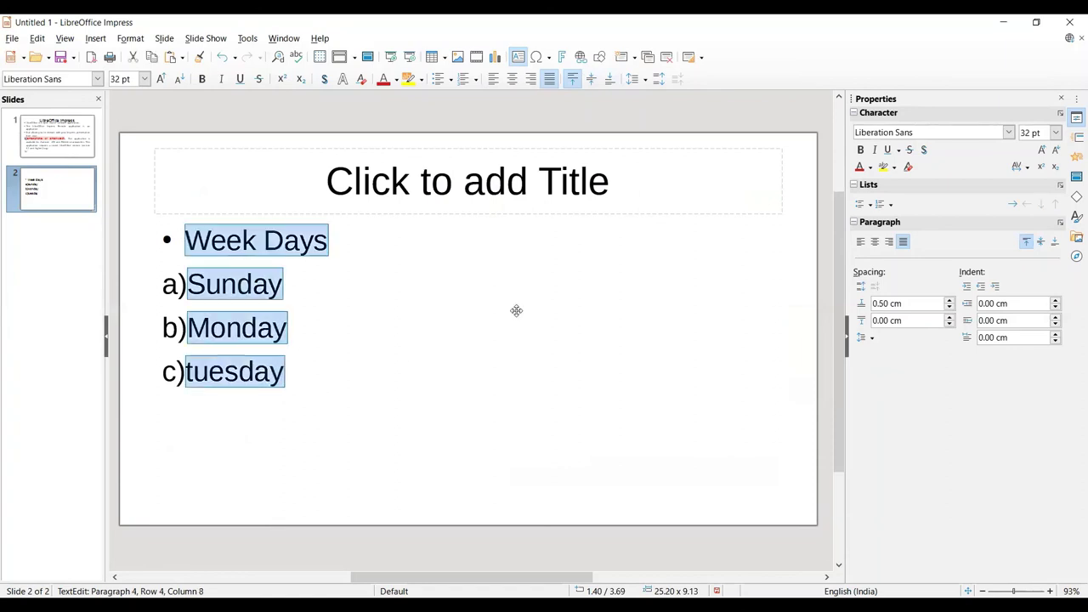
{"action": "left_click", "coordinate": [592, 79]}
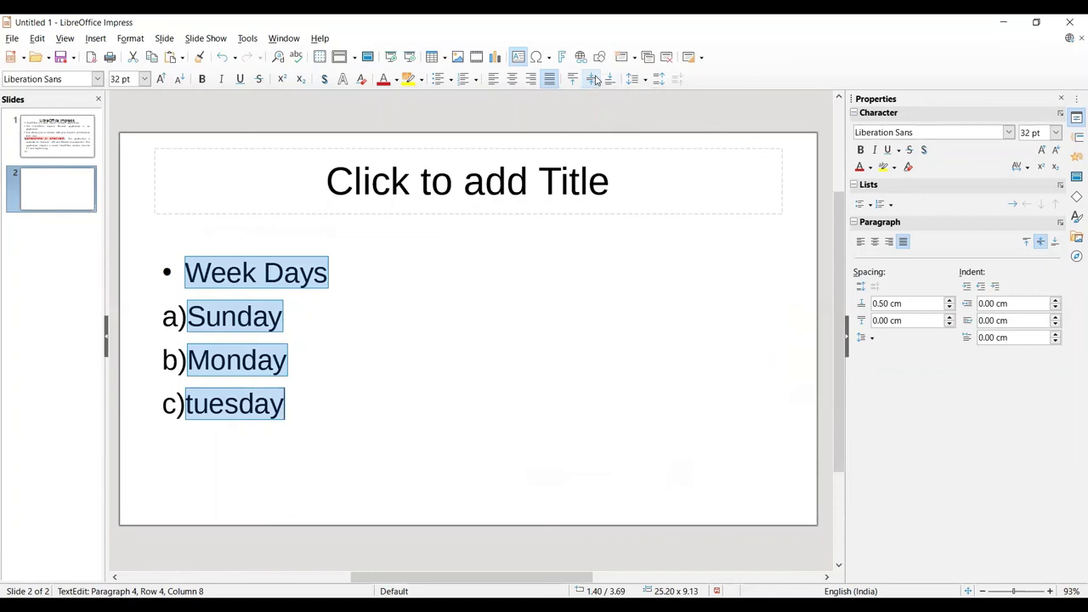
{"action": "left_click", "coordinate": [518, 79]}
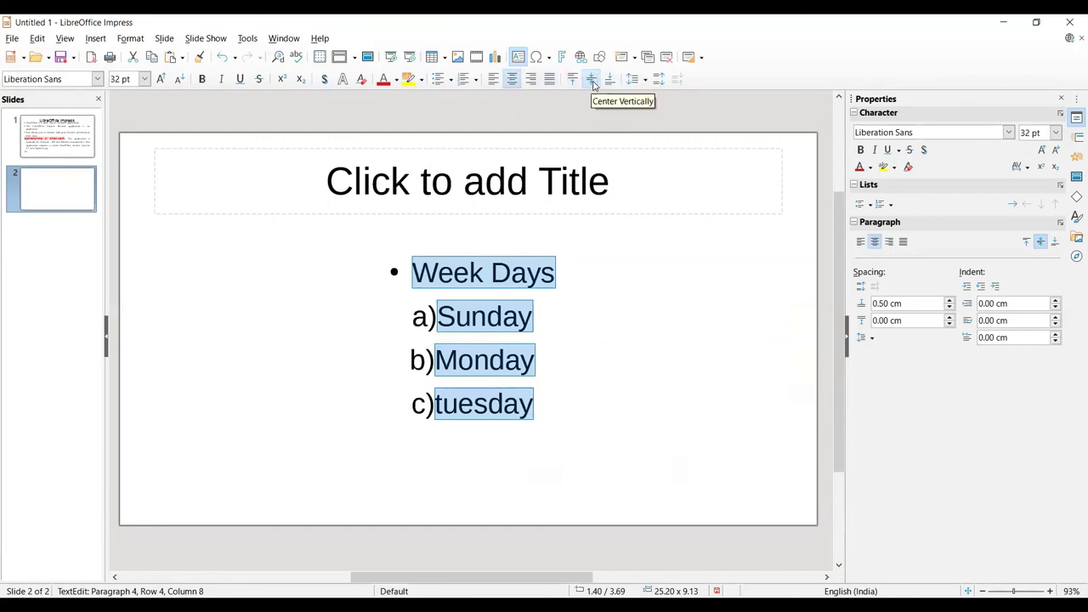
{"action": "left_click", "coordinate": [610, 78]}
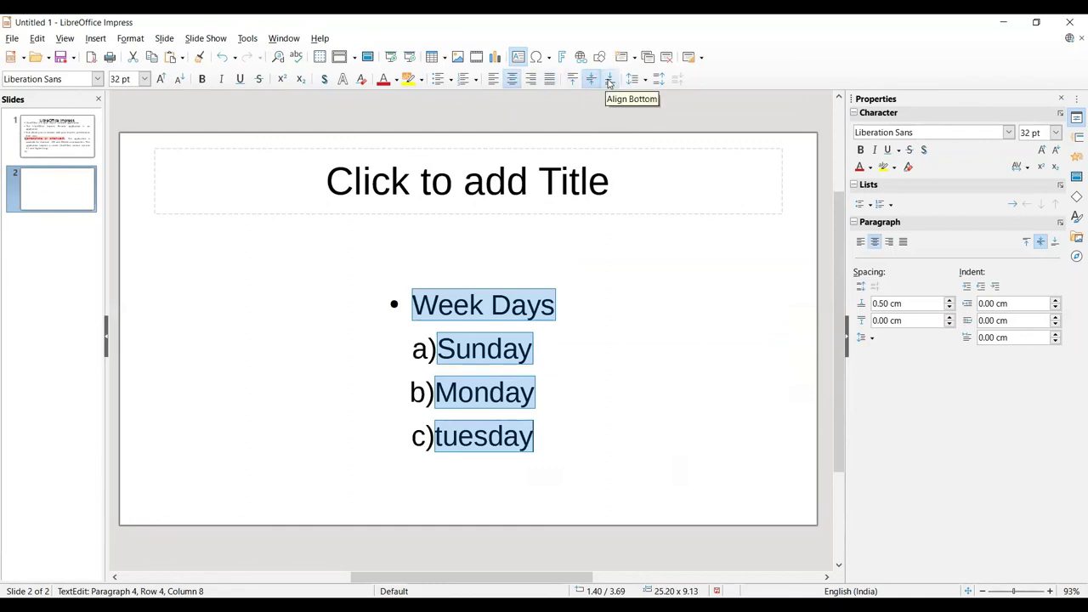
{"action": "left_click", "coordinate": [572, 79]}
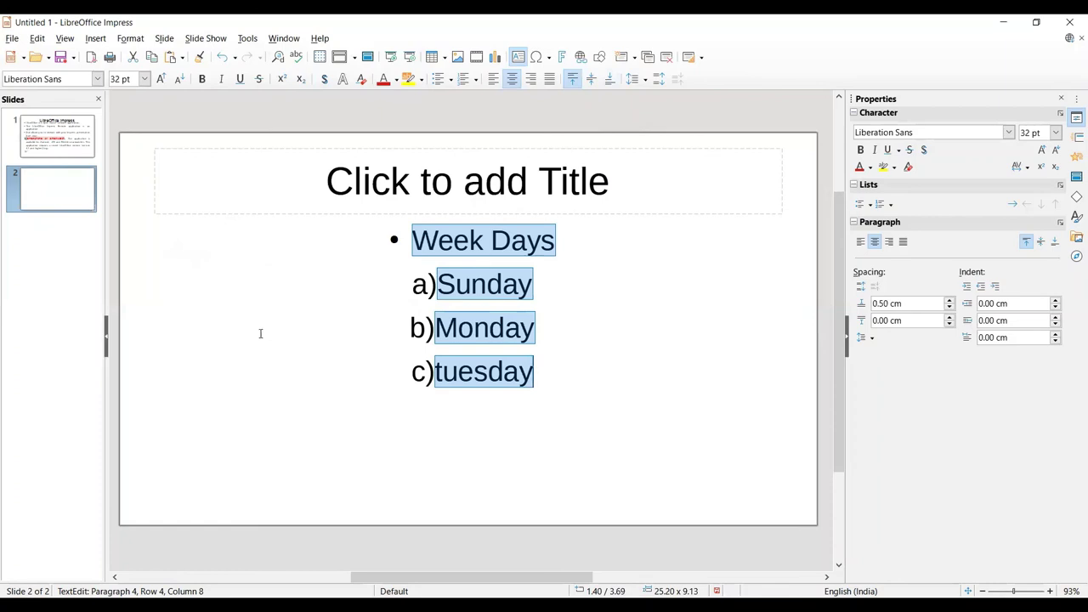
Try 1.5 line spacing on the Week Days list, then revert it to single spacing
{"action": "left_click", "coordinate": [645, 80]}
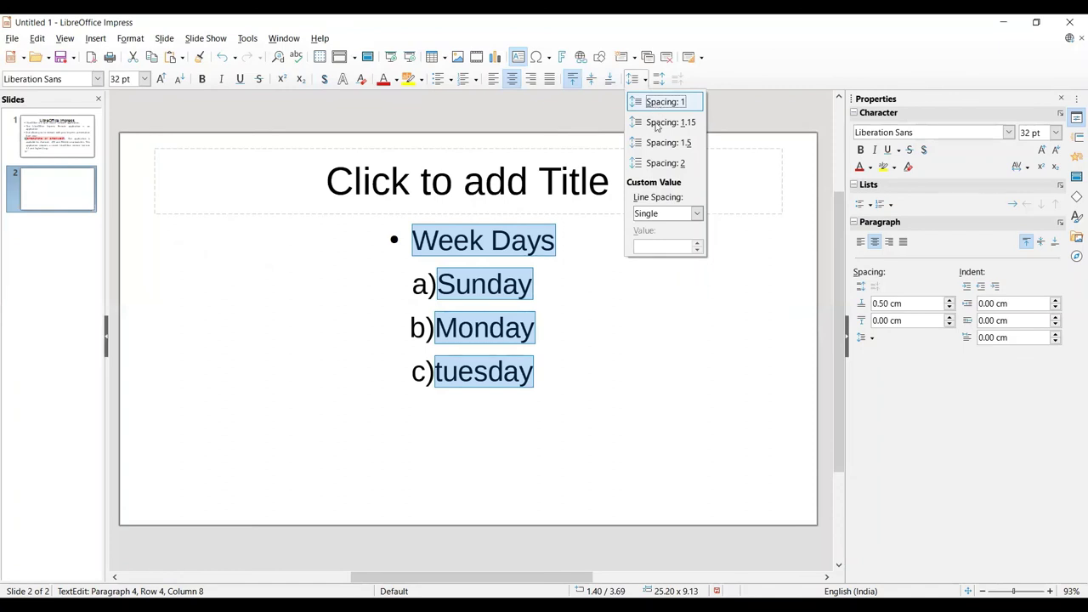
{"action": "left_click", "coordinate": [659, 144]}
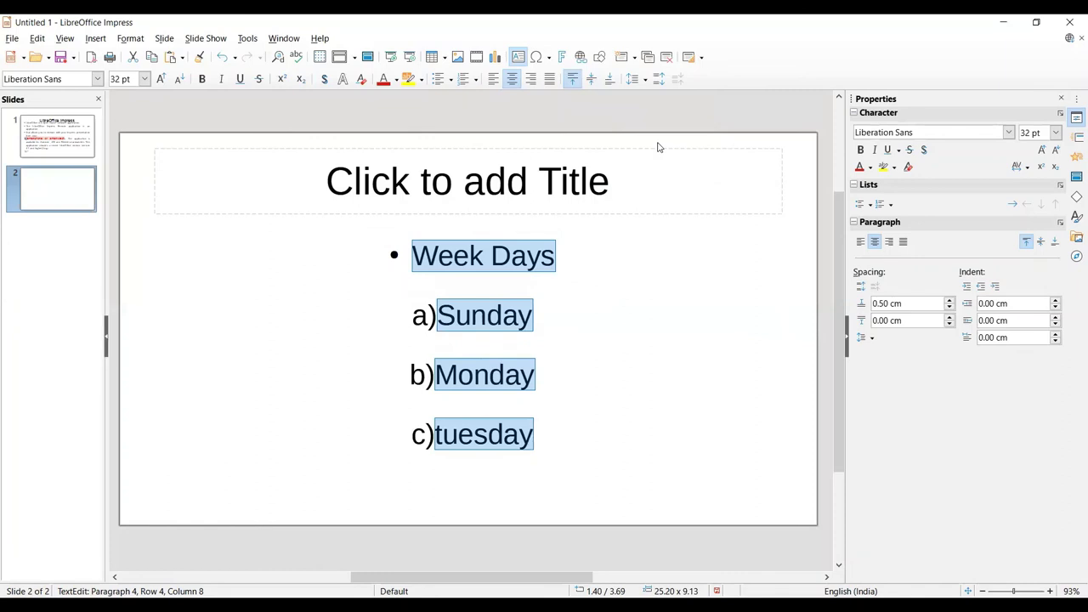
{"action": "left_click", "coordinate": [643, 79]}
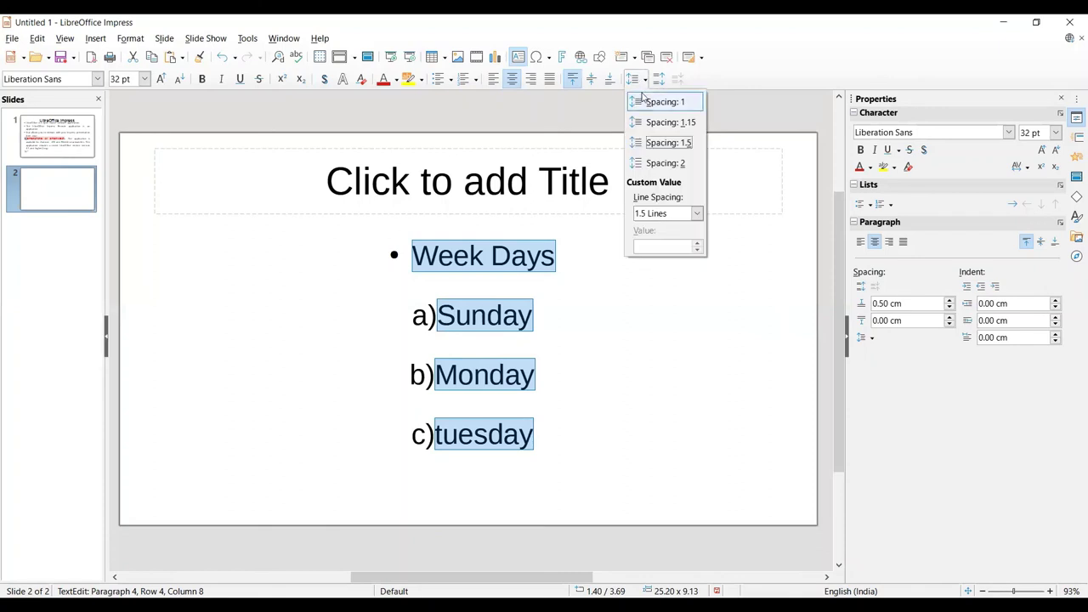
{"action": "left_click", "coordinate": [643, 101]}
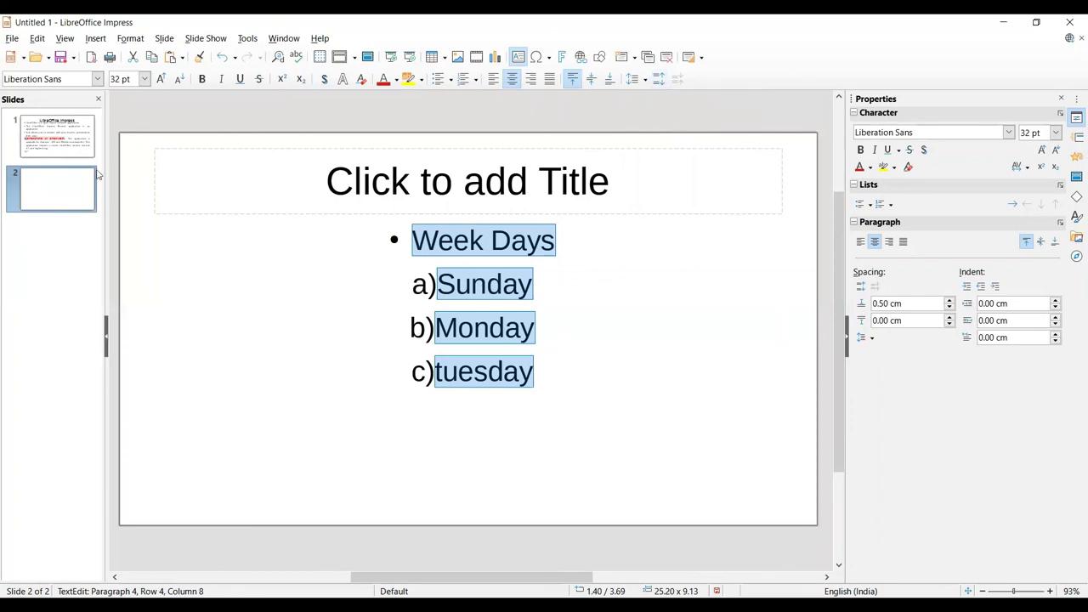
{"action": "left_click", "coordinate": [66, 147]}
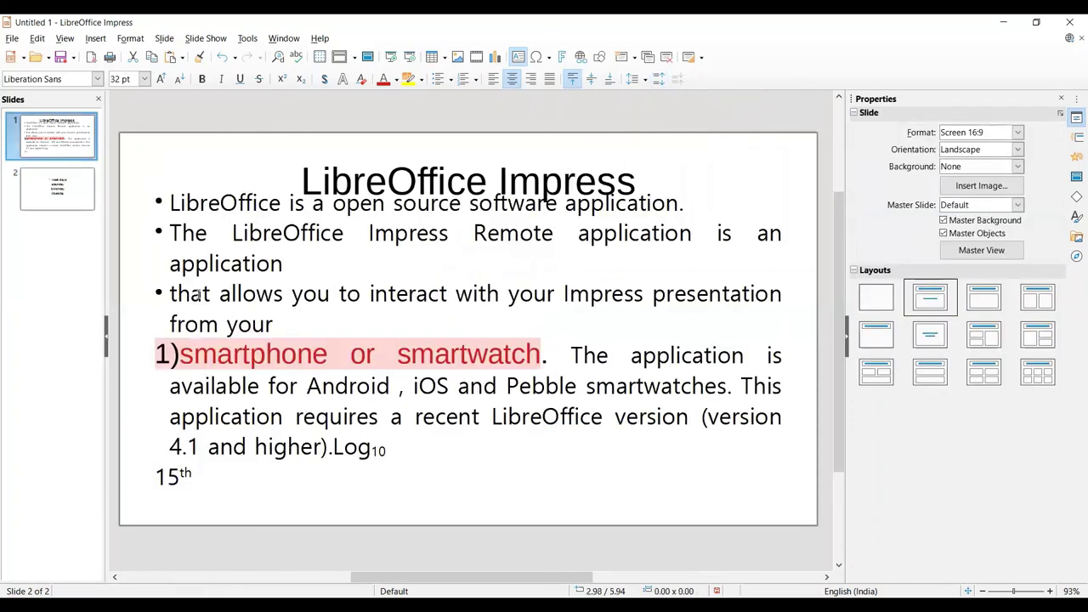
{"action": "left_click", "coordinate": [169, 199]}
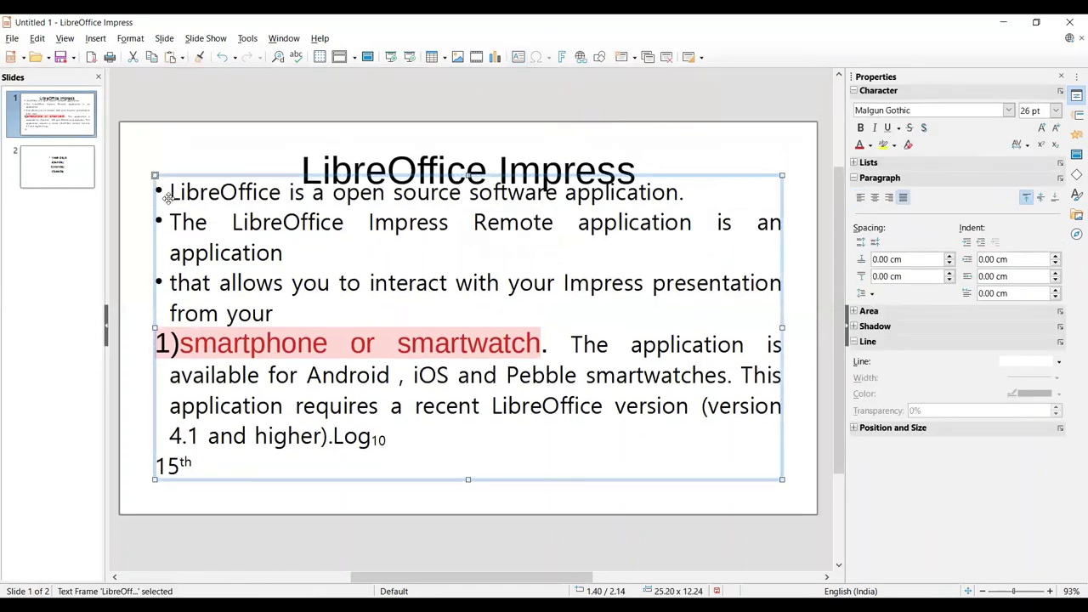
{"action": "left_click_drag", "start_coordinate": [170, 203], "coordinate": [182, 203]}
{"action": "key", "text": "ctrl+a"}
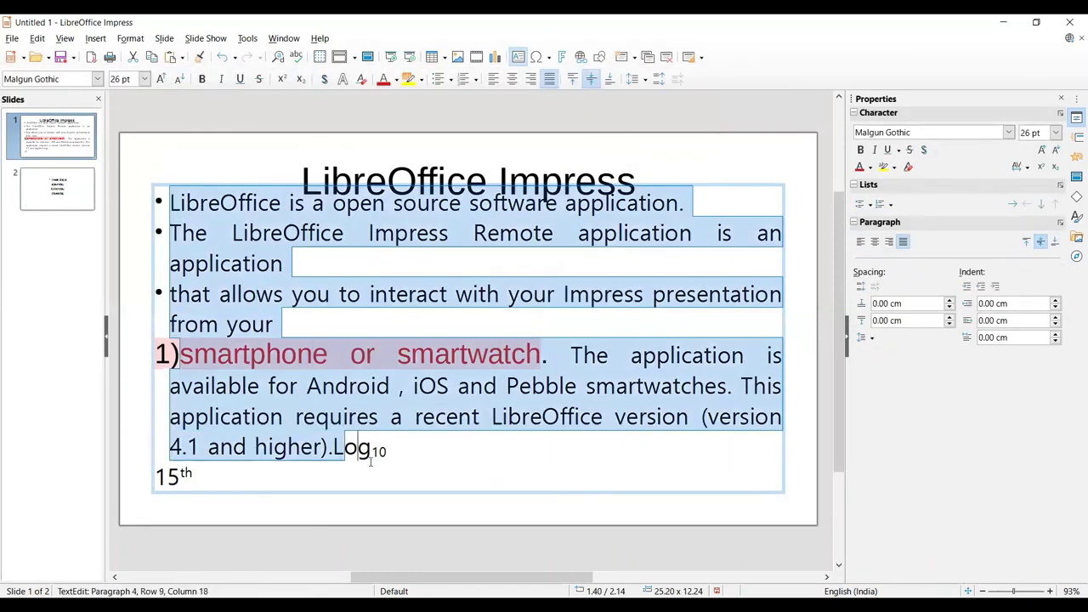
{"action": "left_click", "coordinate": [660, 81]}
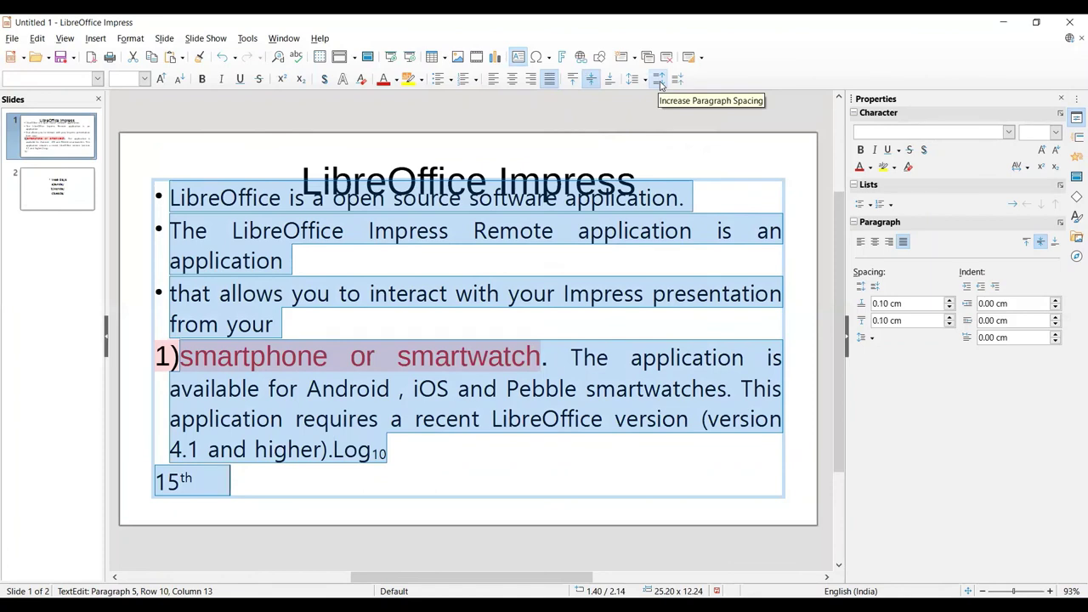
{"action": "left_click", "coordinate": [660, 81]}
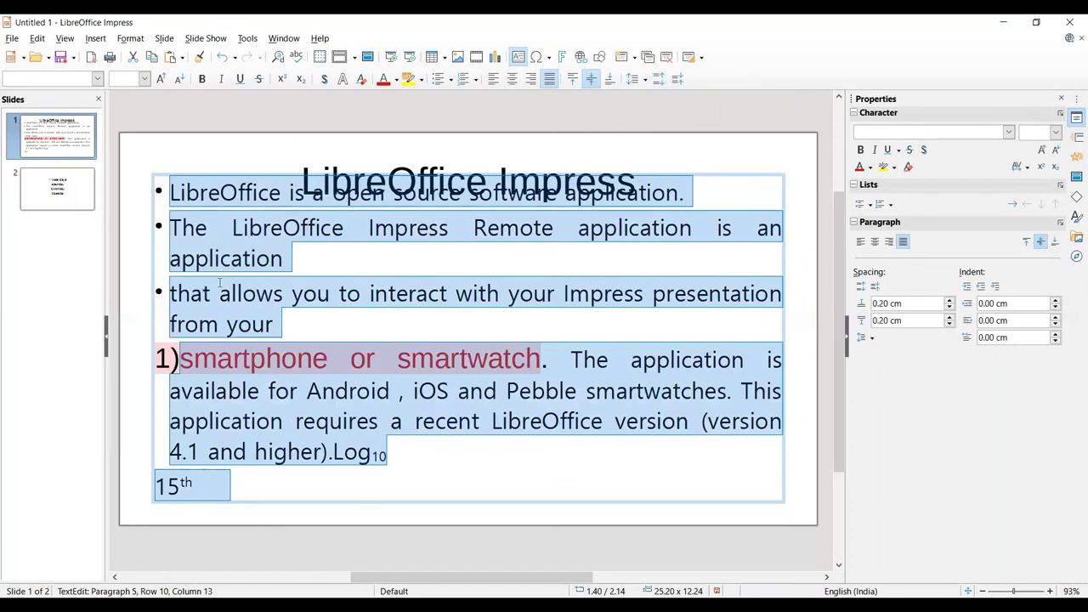
{"action": "left_click", "coordinate": [678, 79]}
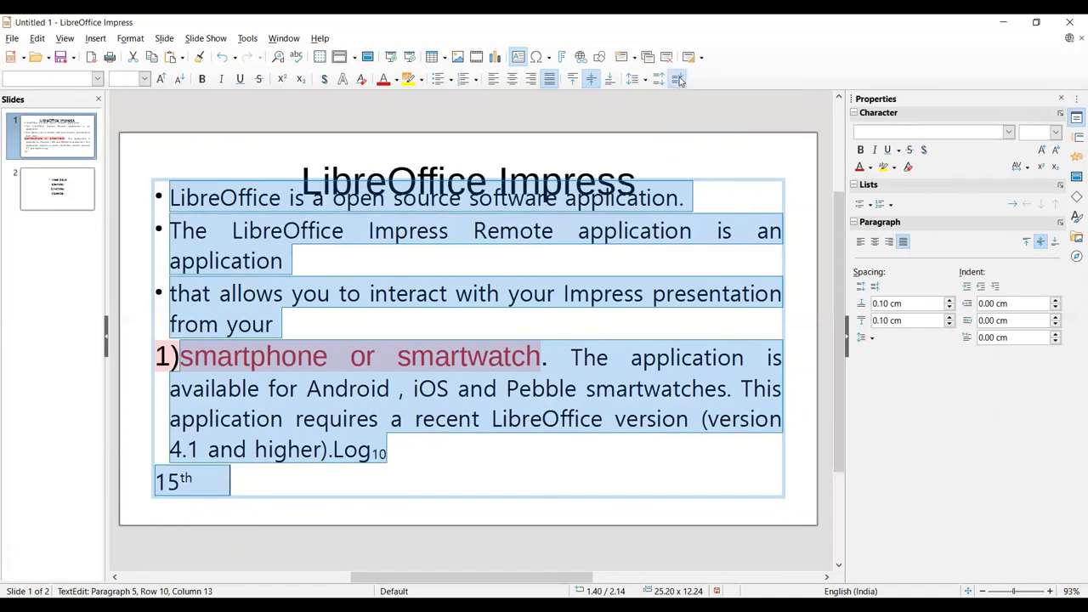
{"action": "left_click", "coordinate": [677, 79]}
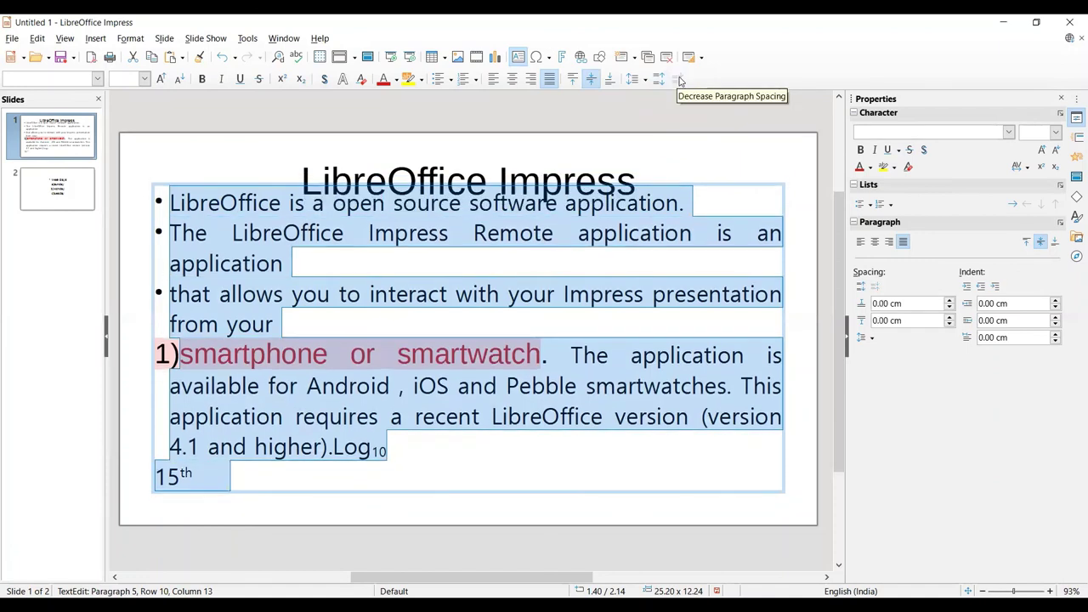